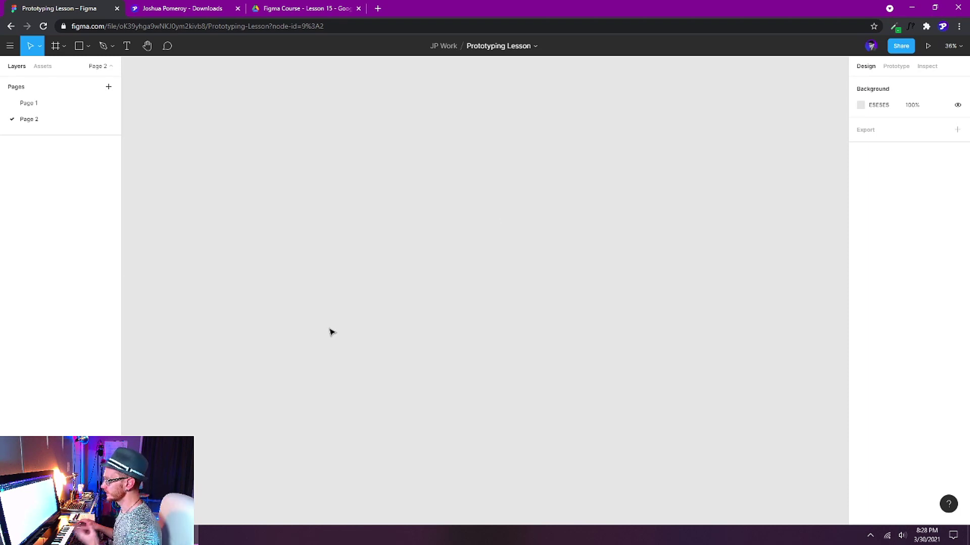
Switch to the Frame tool so the Desktop frame size presets appear.
key("f")
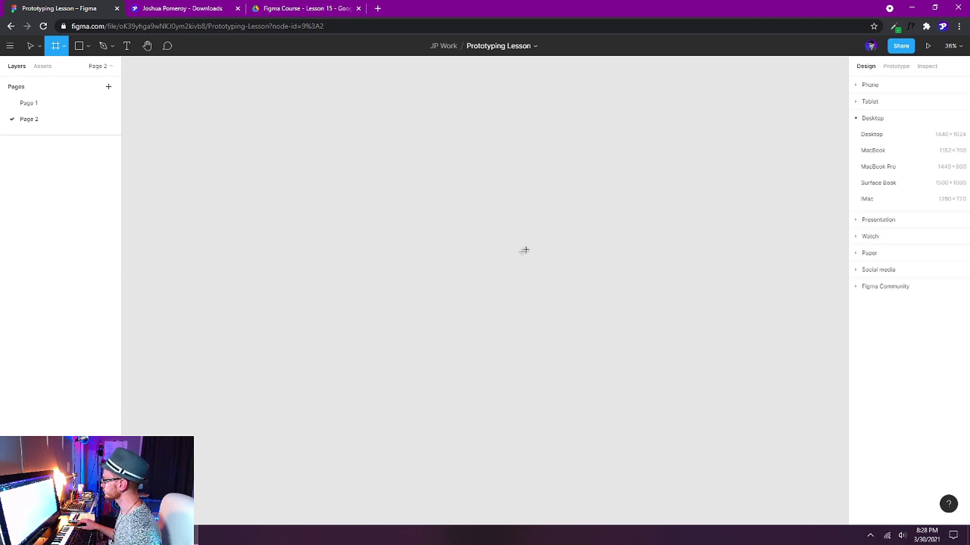
Create a 1440×1024 Desktop frame, bring it into view, then switch to the course downloads page.
left_click(874, 121)
left_click(874, 120)
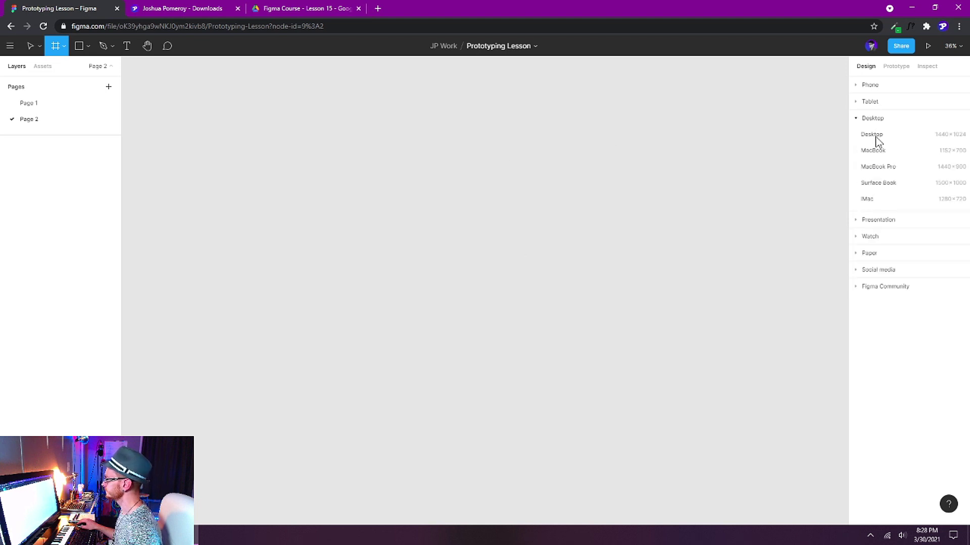
left_click(870, 135)
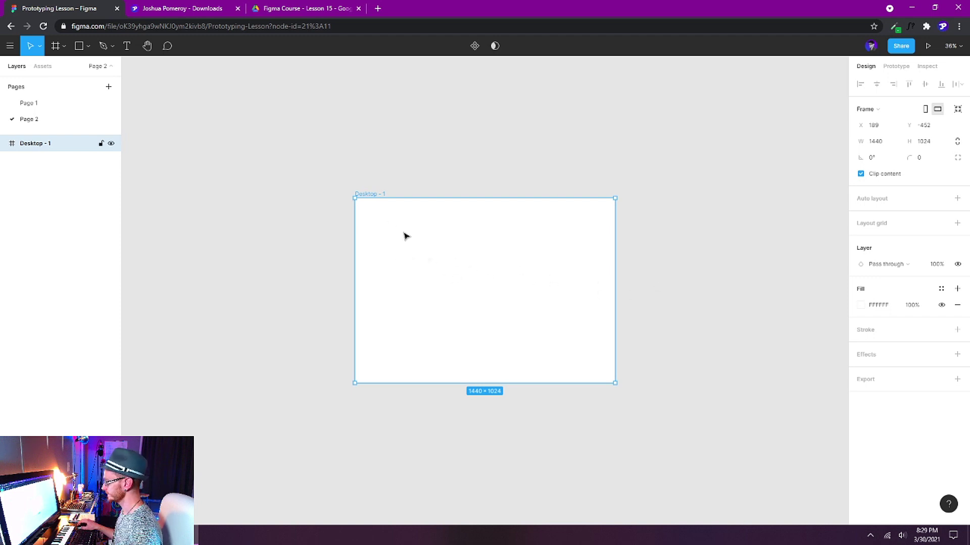
scroll(472, 383, "up", 5)
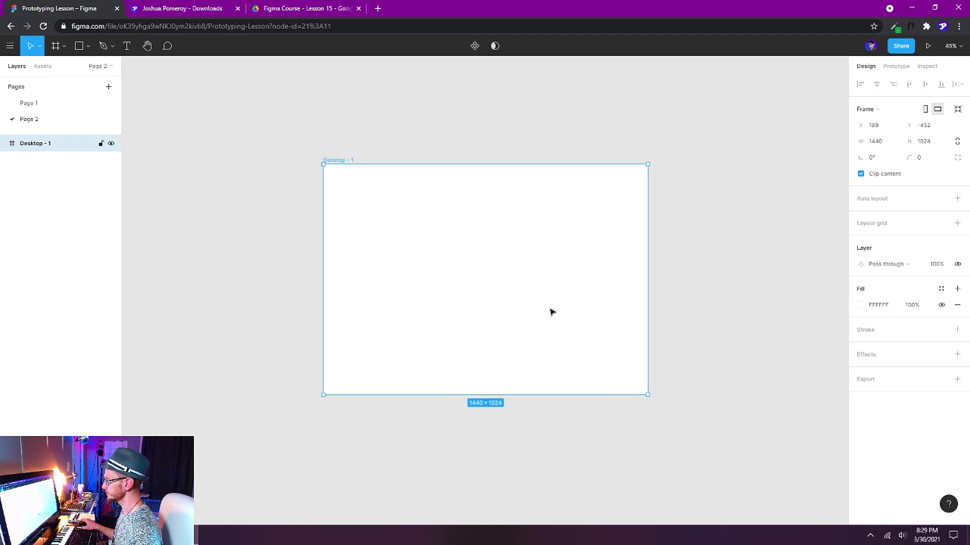
scroll(500, 303, "up", 1)
left_click_drag(539, 294, 517, 301)
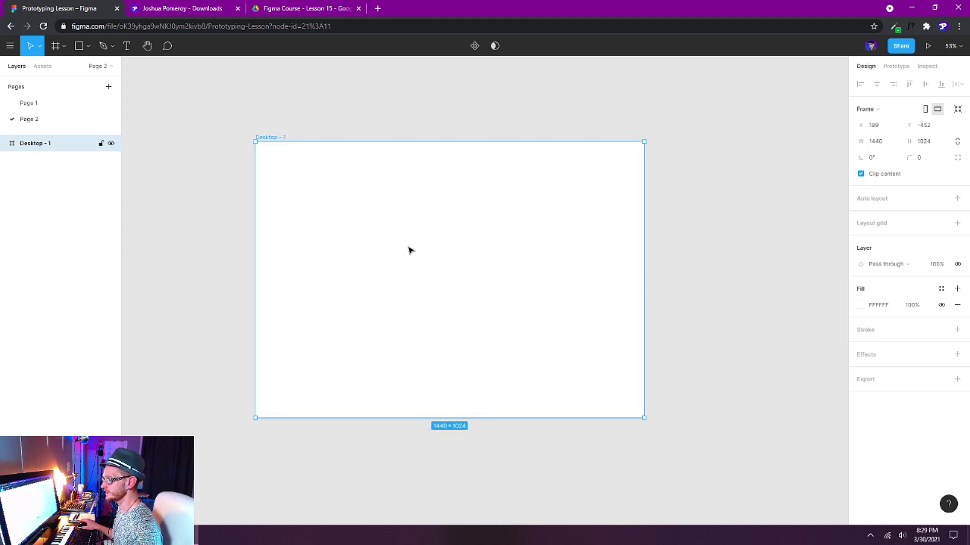
left_click(189, 8)
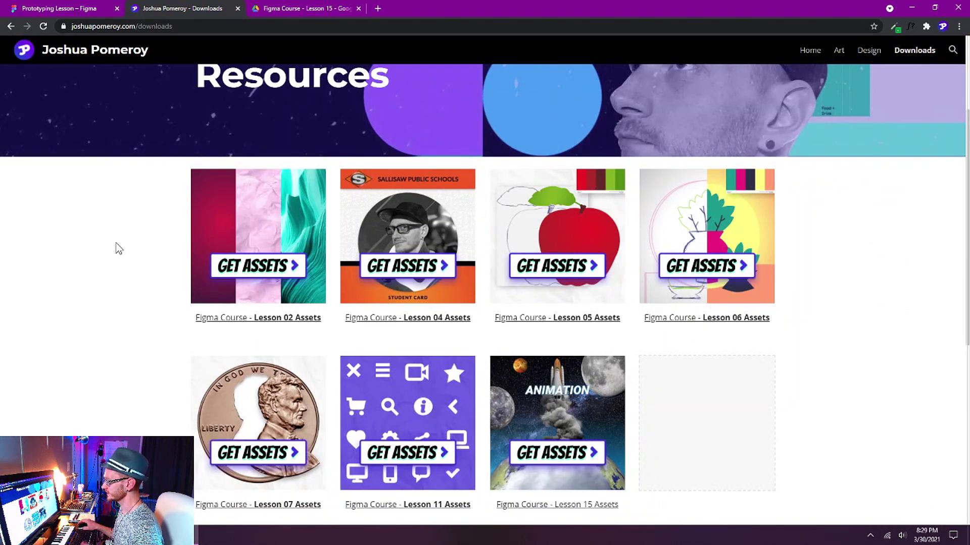
Scroll to the Lesson 15 Assets card and go to its Google Drive folder.
scroll(657, 404, "down", 2)
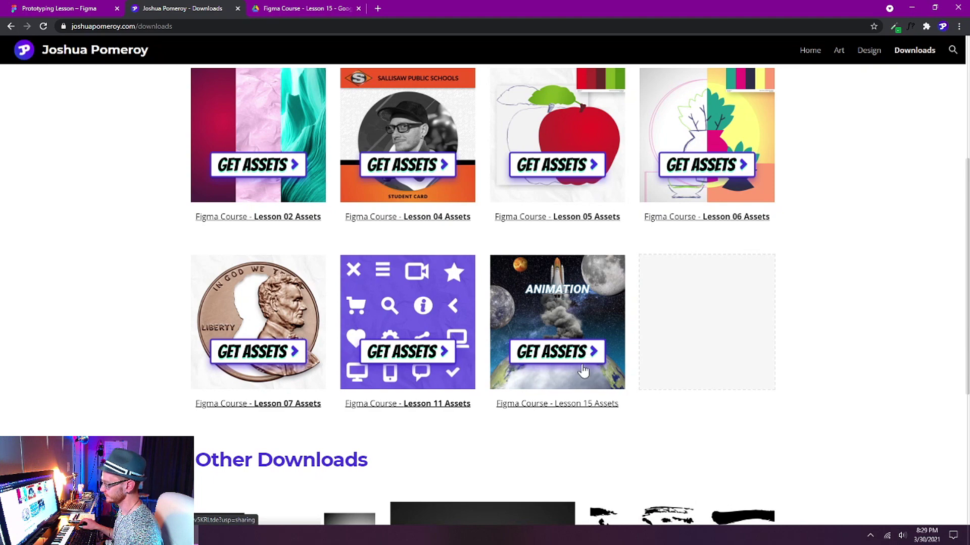
left_click(287, 9)
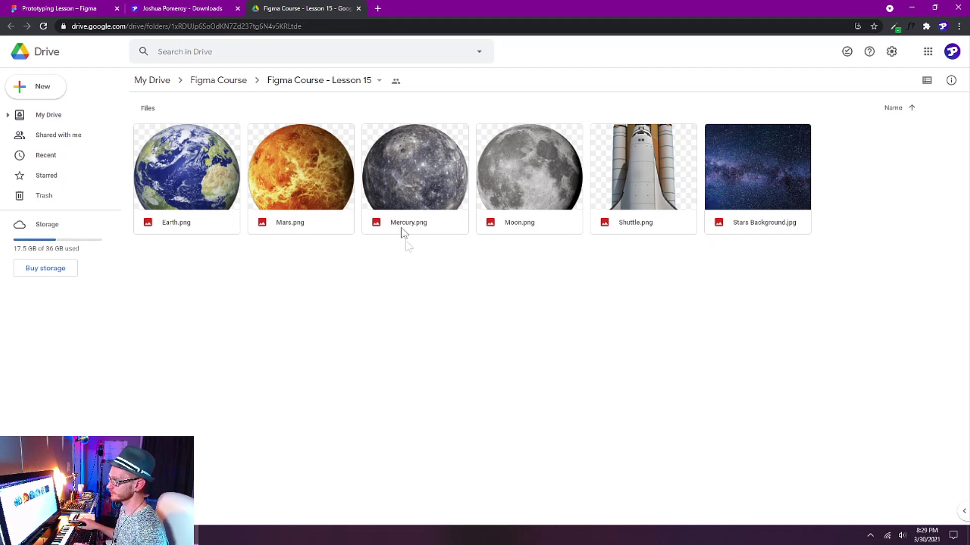
Go back to the Prototyping Lesson file in Figma after reviewing the Lesson 15 images.
left_click(69, 9)
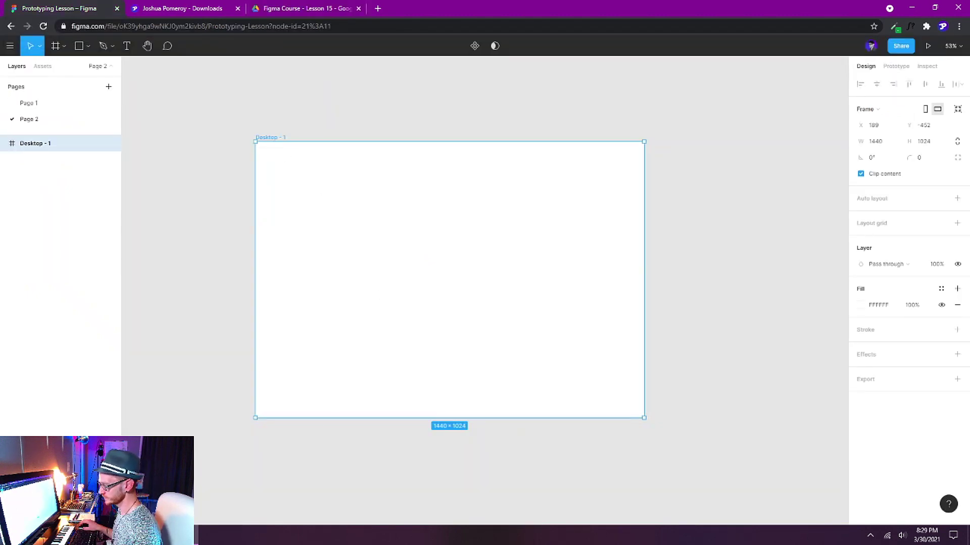
Drag the Stars Background image from the Downloads folder into Desktop - 1.
key("alt+Tab")
left_click_drag(520, 74, 771, 94)
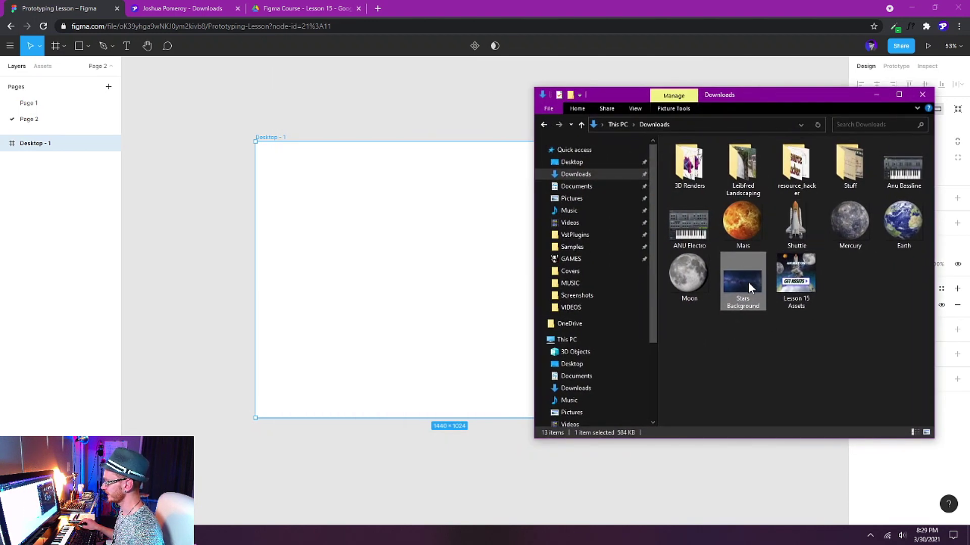
left_click_drag(746, 285, 413, 301)
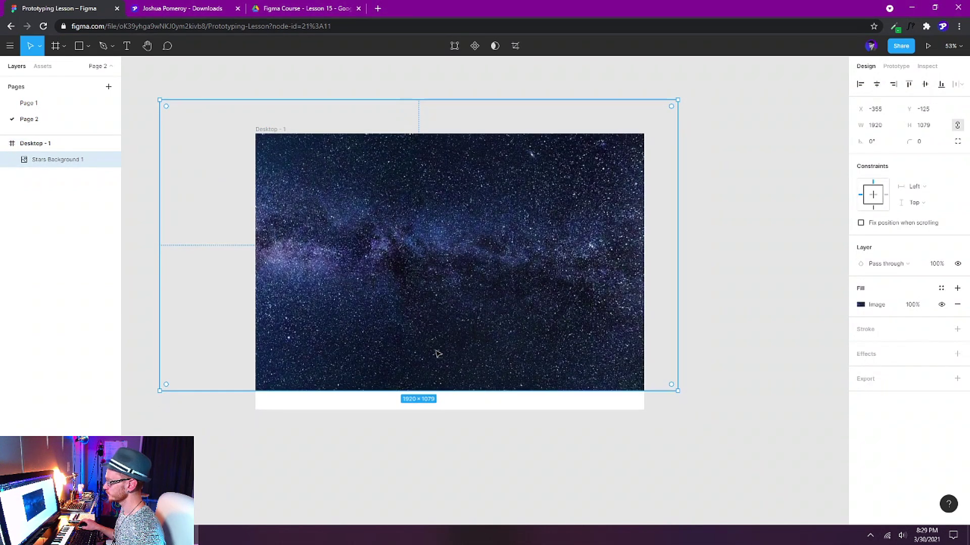
Rotate the stars image 90° and stretch and position it to fill the frame.
scroll(438, 353, "down", 1)
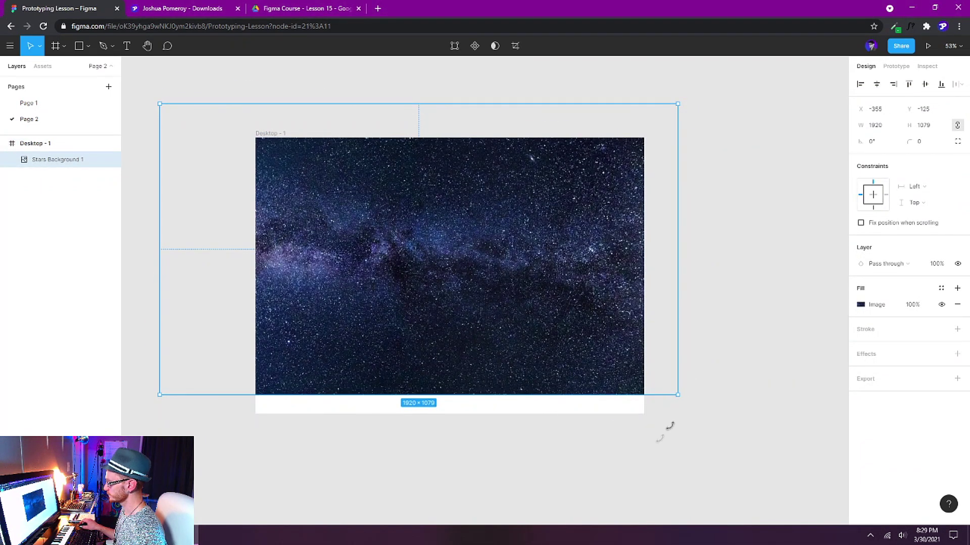
left_click_drag(669, 426, 326, 402)
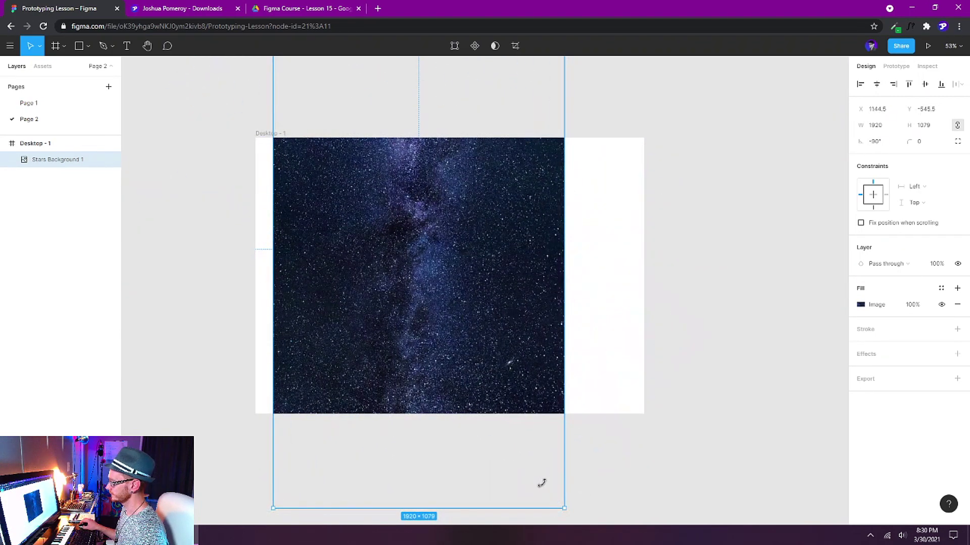
left_click_drag(498, 246, 517, 247)
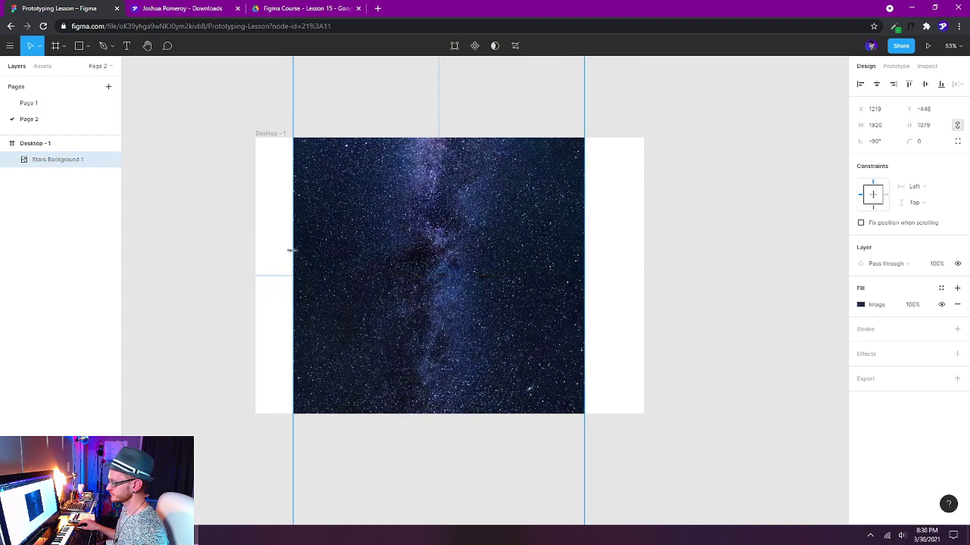
left_click_drag(292, 250, 252, 250)
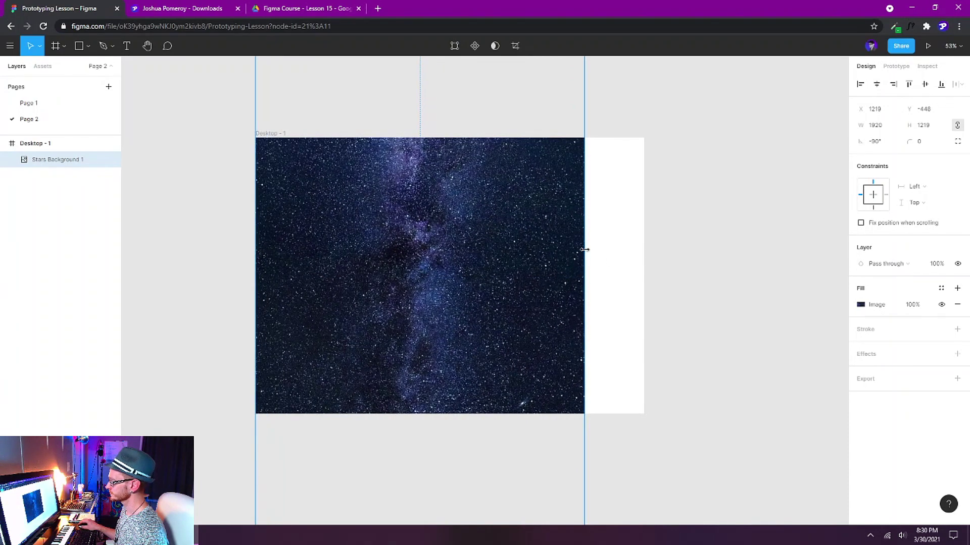
left_click_drag(582, 251, 641, 251)
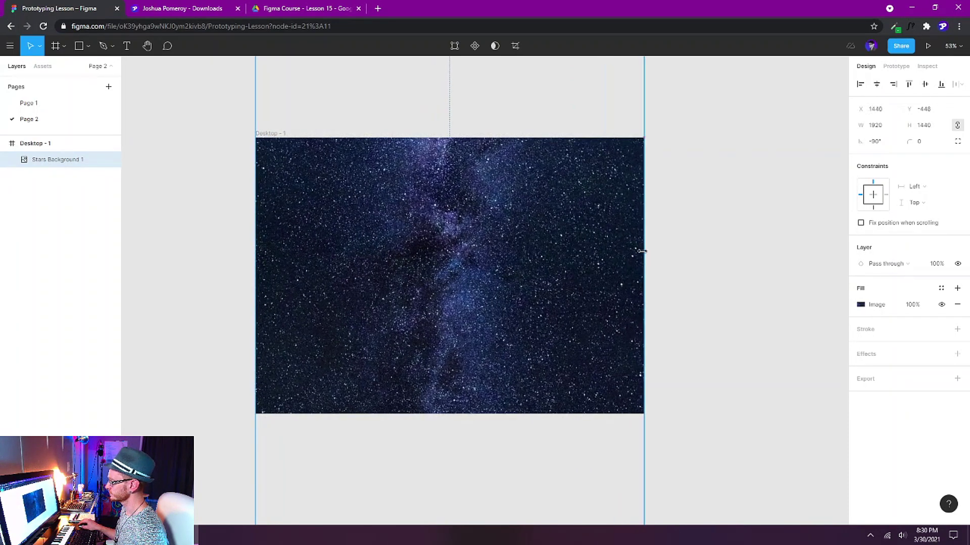
scroll(467, 271, "down", 3)
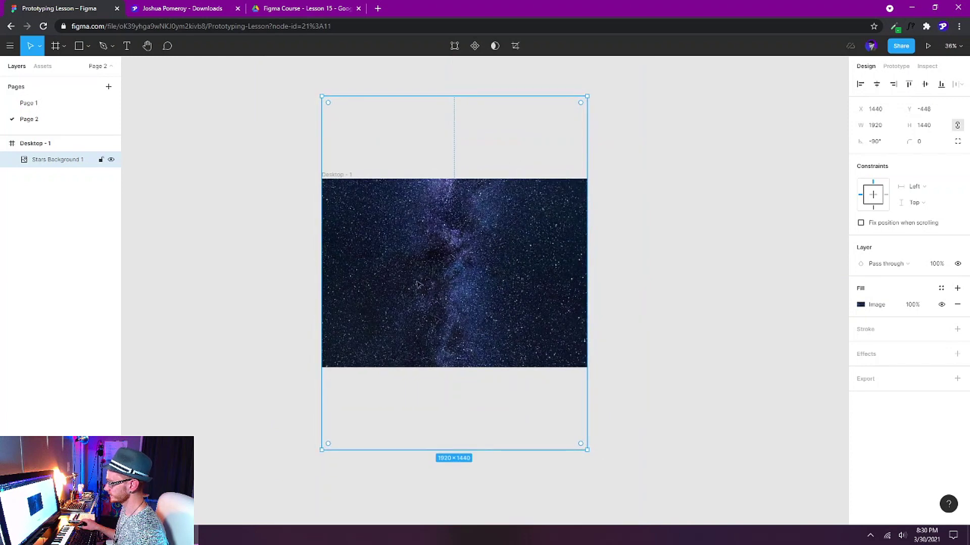
left_click_drag(480, 348, 483, 258)
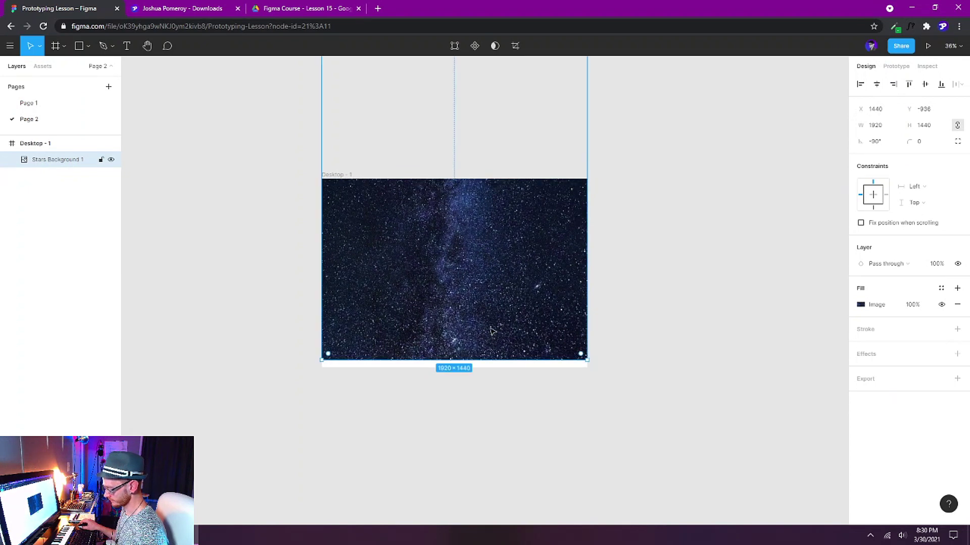
key("shift+Down")
key("shift+Down")
key("shift+Down")
key("shift+Down")
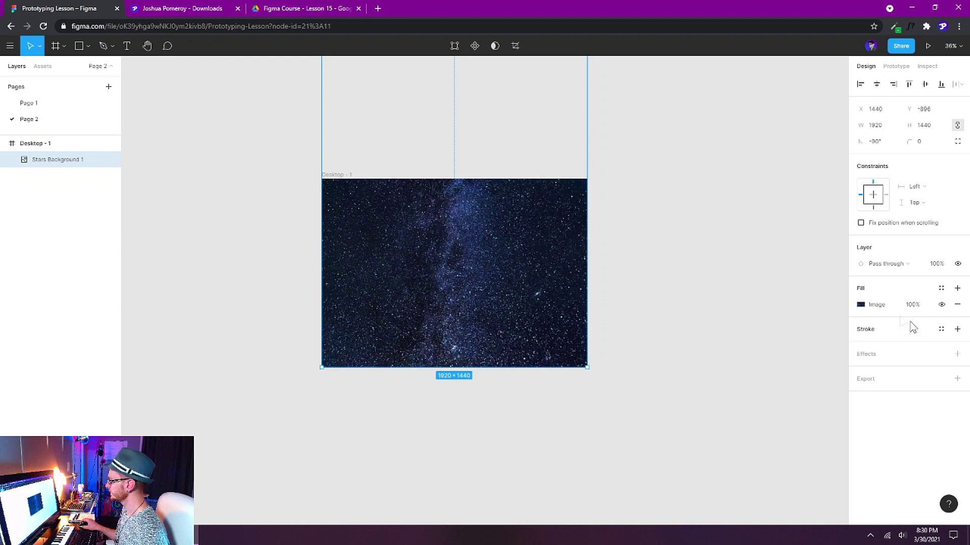
Add a top-to-bottom linear gradient fill ending in light sky blue (HSL 202, 71, 60).
left_click(957, 289)
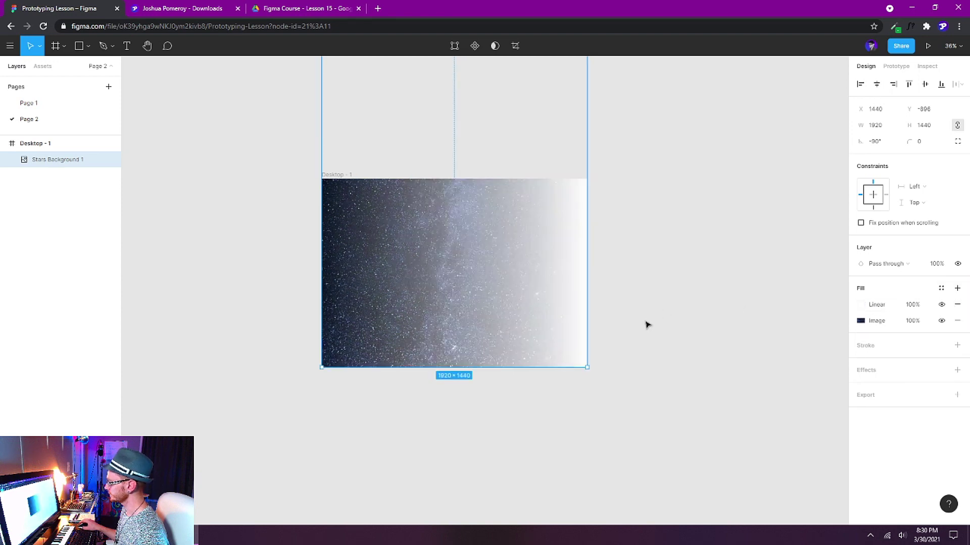
scroll(645, 326, "up", 2)
scroll(629, 372, "down", 3)
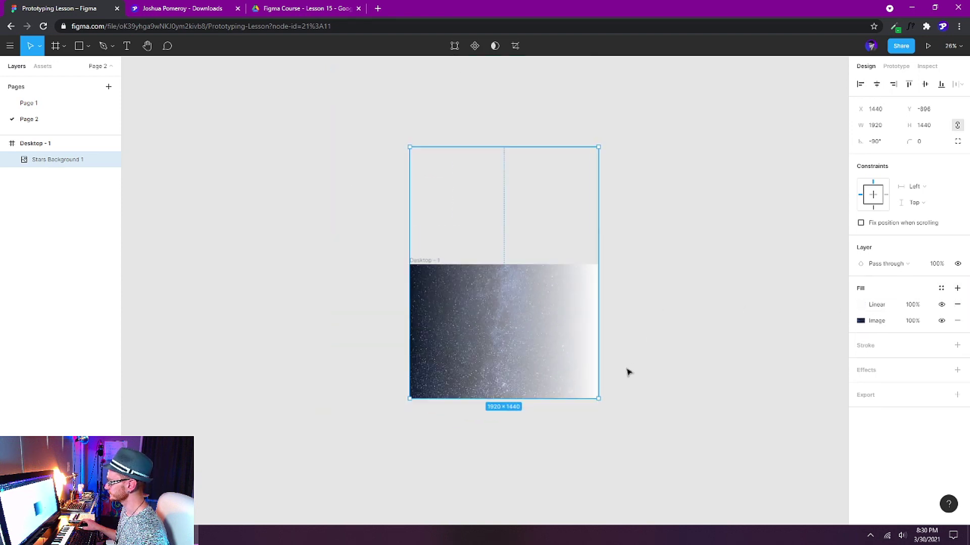
left_click(860, 305)
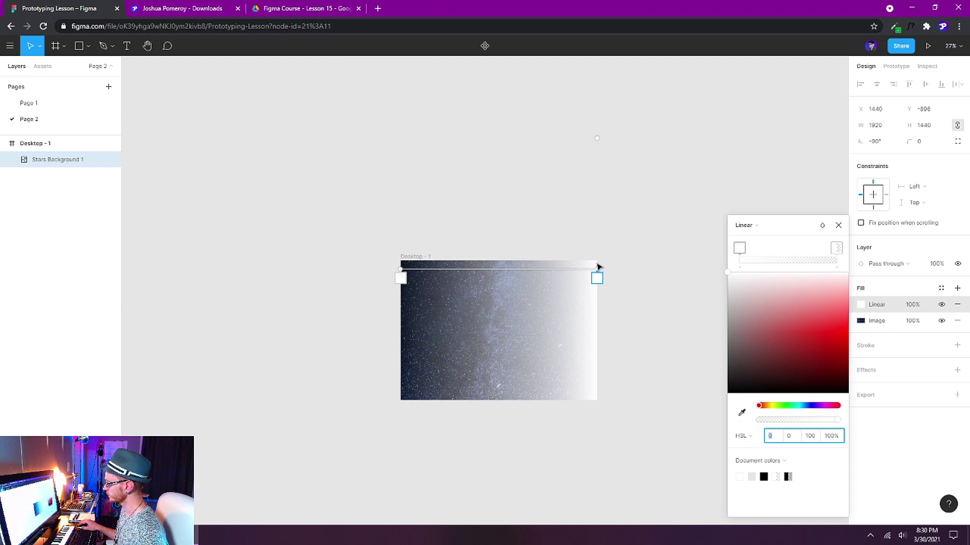
left_click_drag(597, 268, 492, 405)
left_click_drag(399, 270, 500, 284)
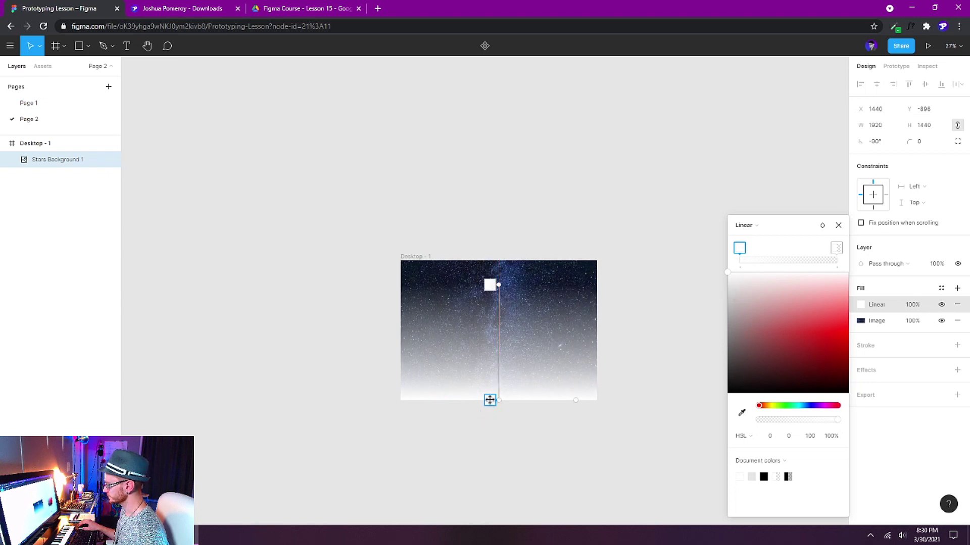
left_click_drag(785, 405, 802, 407)
left_click_drag(848, 324, 813, 321)
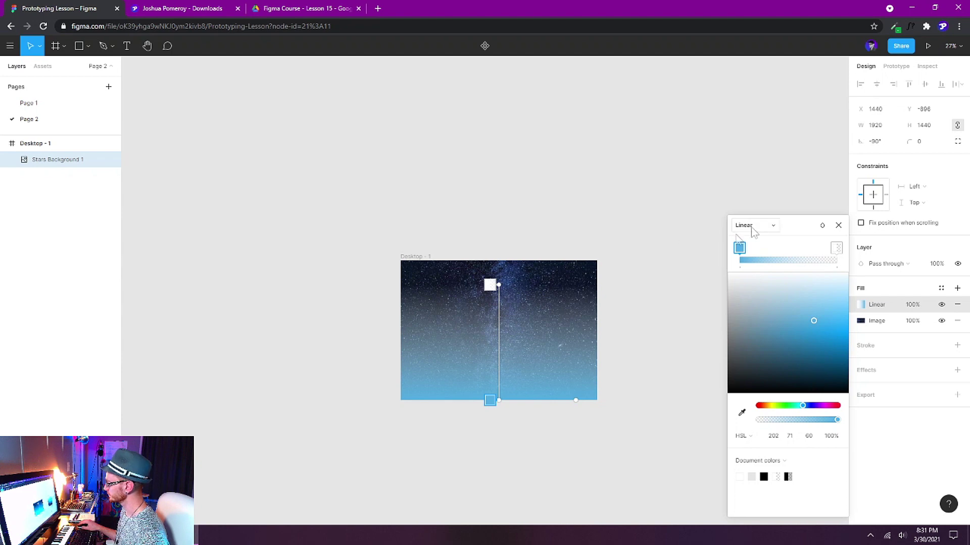
Set the gradient's top stop to the same blue at 0% opacity.
left_click(839, 225)
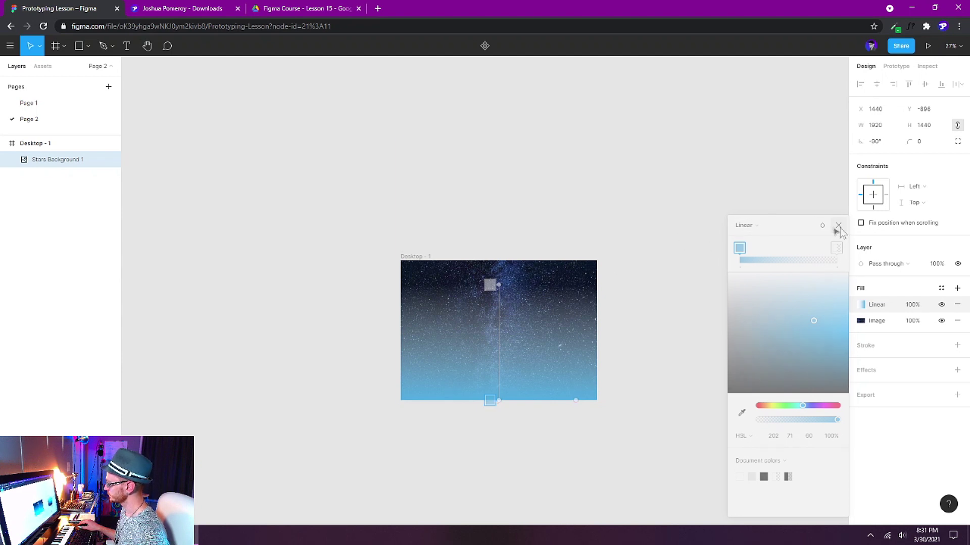
left_click(861, 304)
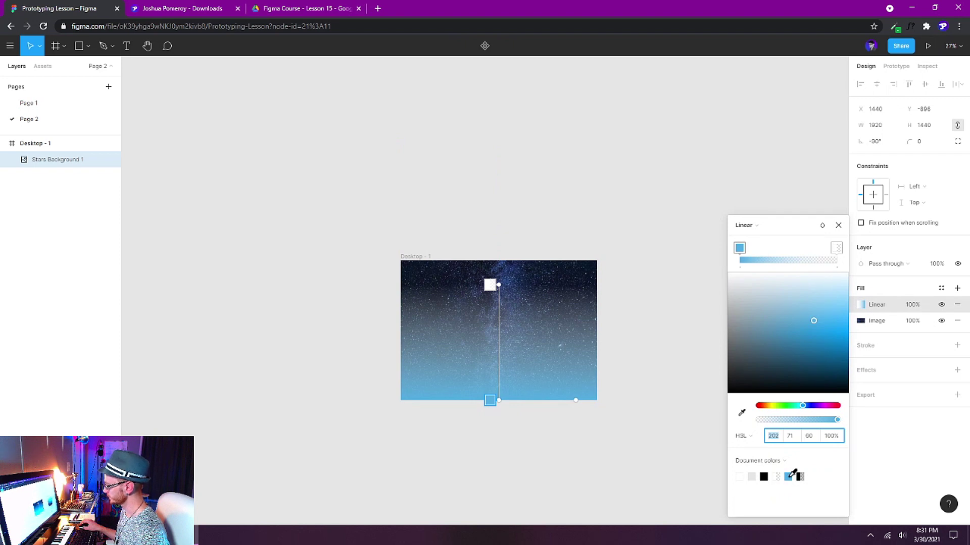
left_click(488, 284)
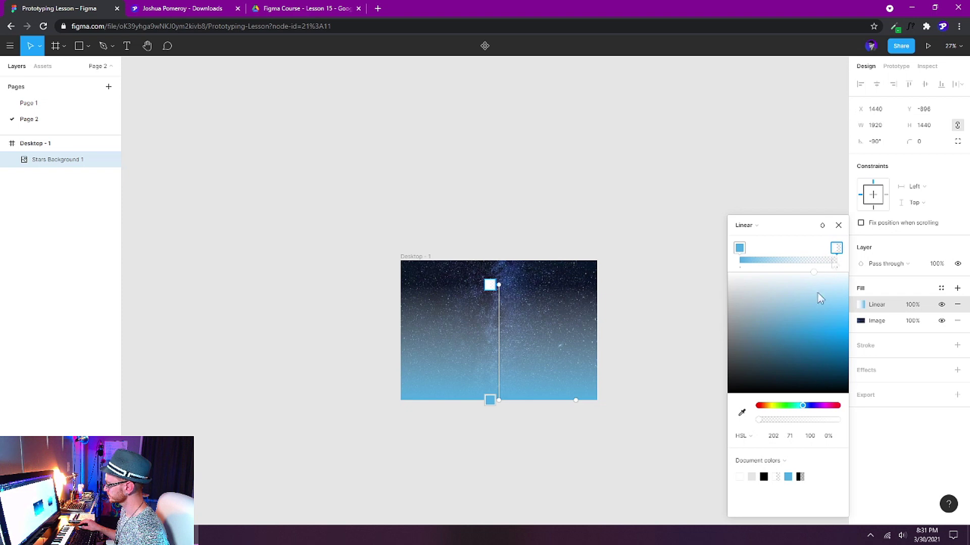
left_click(788, 477)
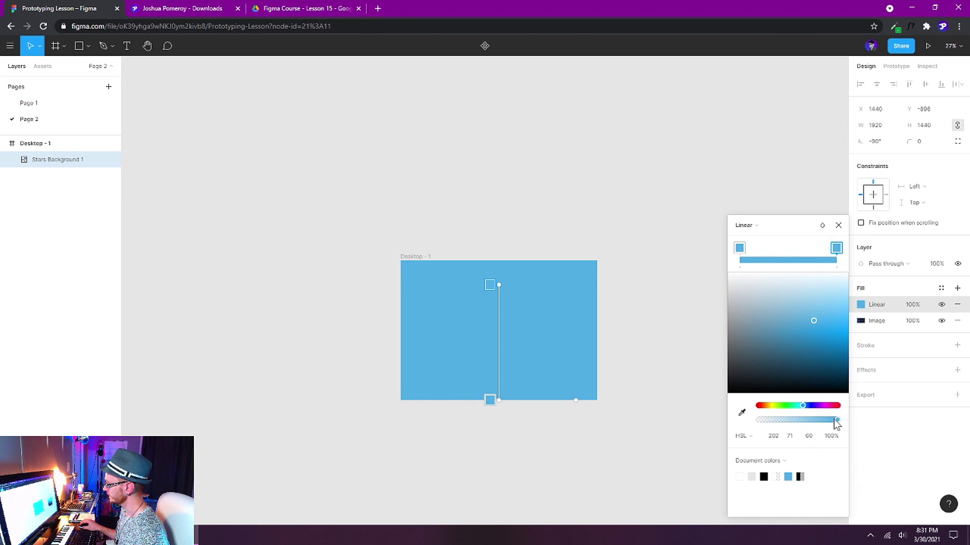
left_click_drag(836, 422, 700, 425)
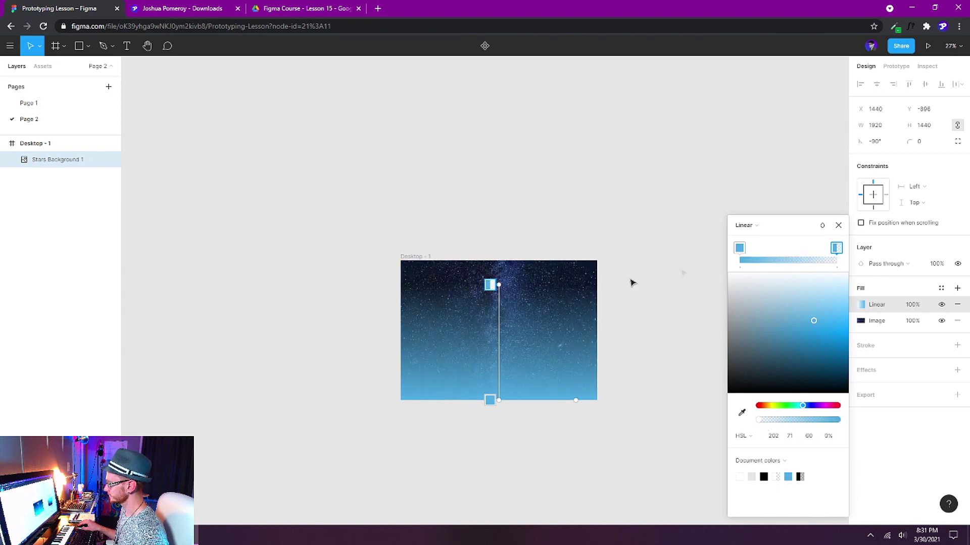
Deselect the image to view the finished background, then bring the Downloads folder forward.
left_click(838, 225)
left_click(677, 307)
scroll(492, 444, "up", 4)
left_click_drag(561, 402, 519, 444)
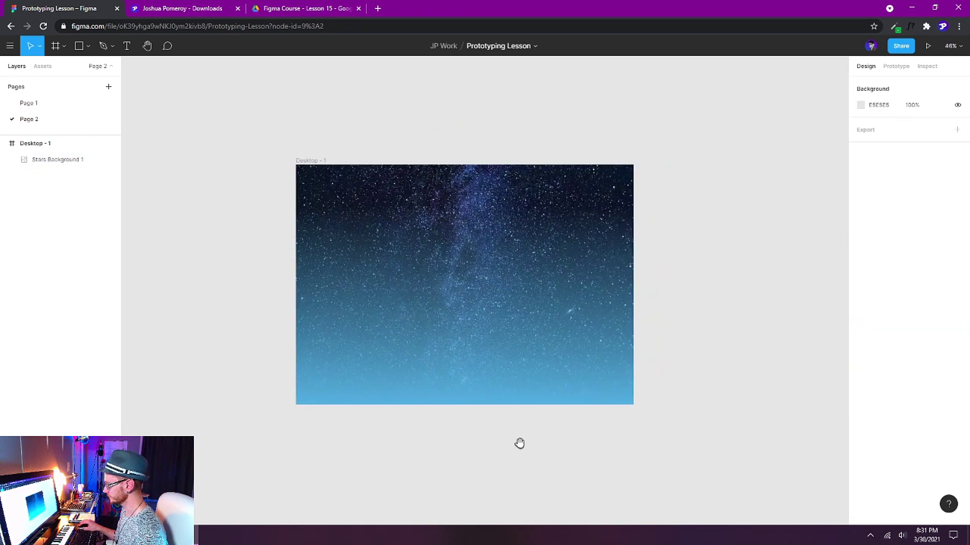
key("alt+Tab")
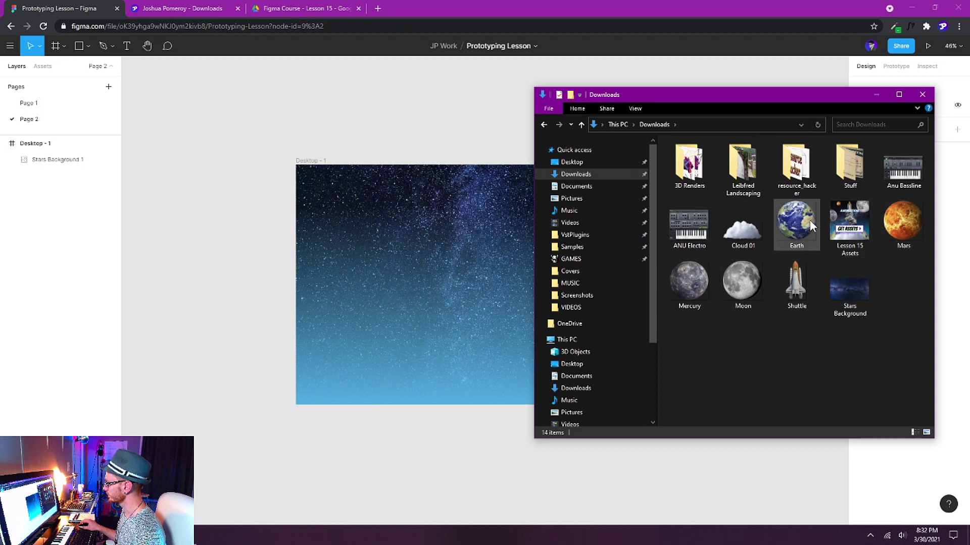
Drag Earth.png into the frame and lower it to the bottom centre as a rising arc.
left_click_drag(795, 226, 459, 304)
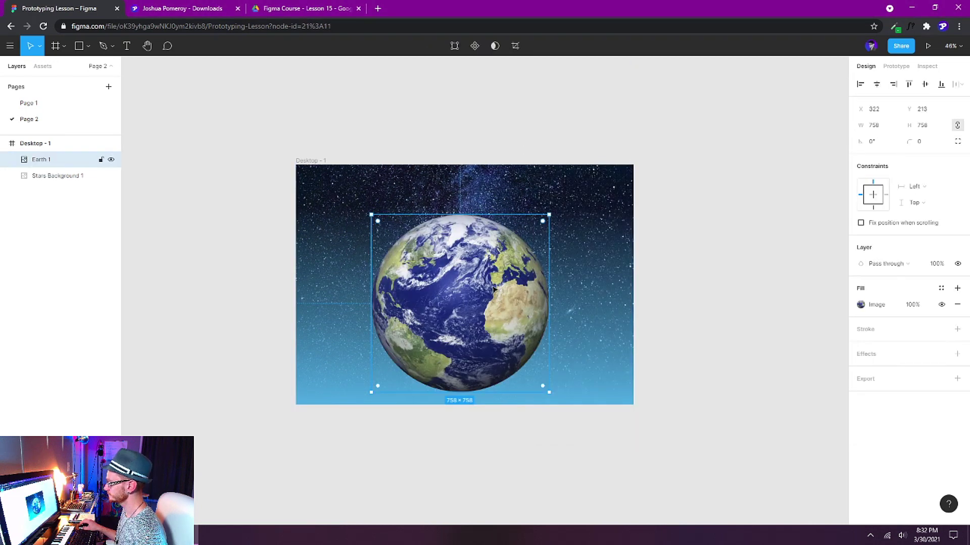
left_click_drag(458, 243, 478, 387)
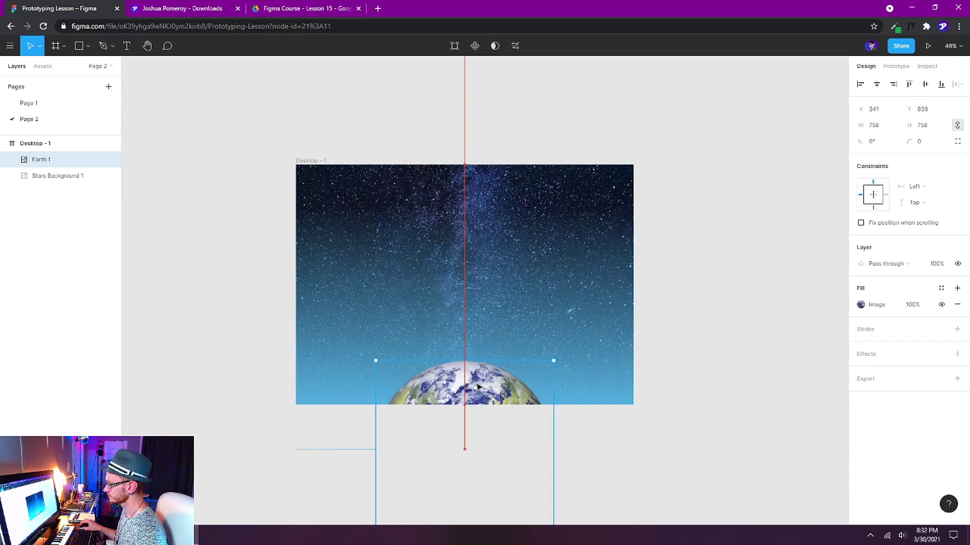
scroll(470, 359, "down", 1)
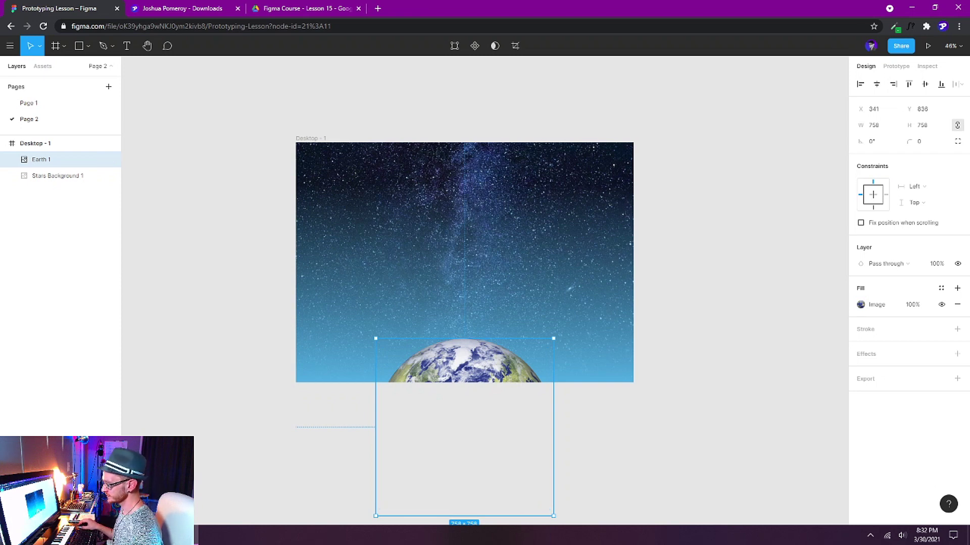
key("alt+Tab")
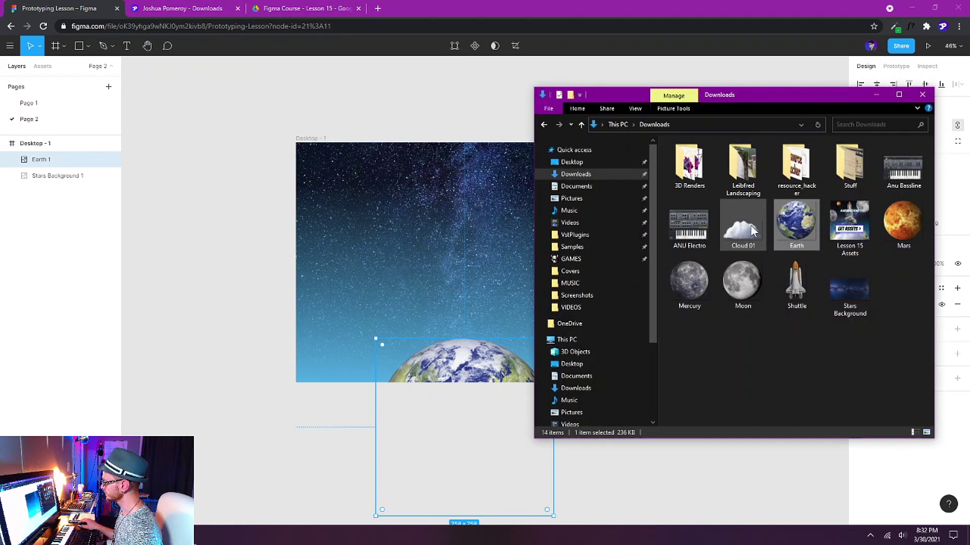
Place Cloud 01 at the frame's bottom centre, nudge it into place and trim it to about 1490×736.
left_click_drag(763, 231, 535, 329)
left_click_drag(494, 296, 480, 338)
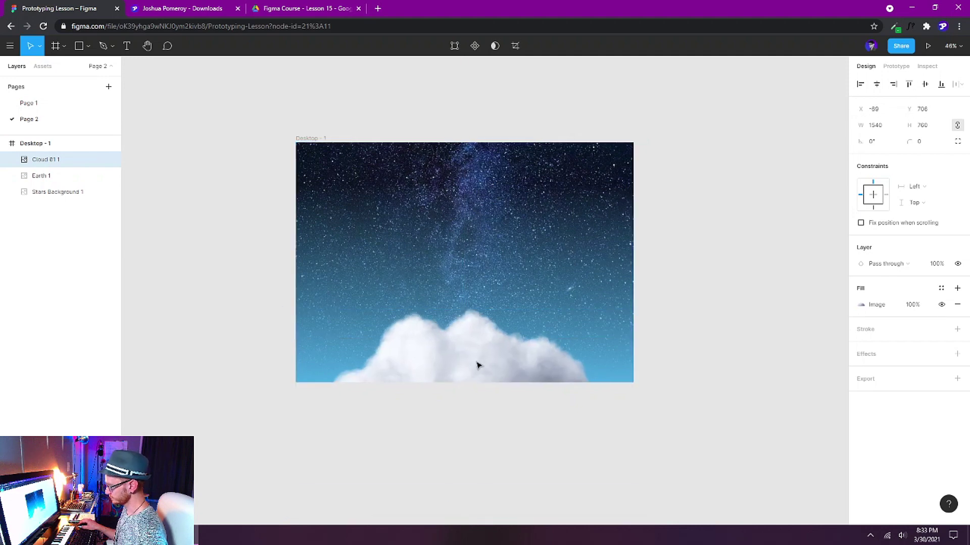
left_click_drag(478, 365, 480, 338)
key("shift+Down")
key("shift+Down")
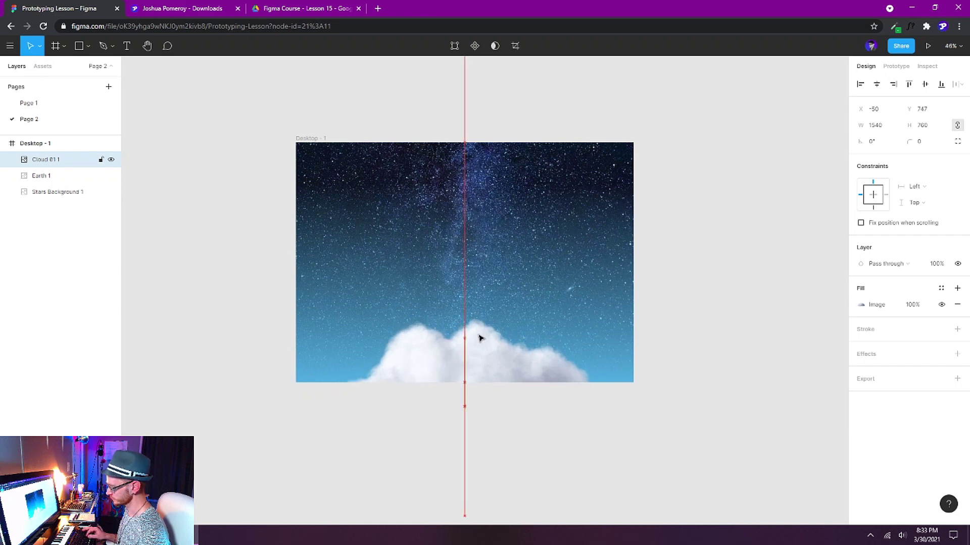
key("shift+Down")
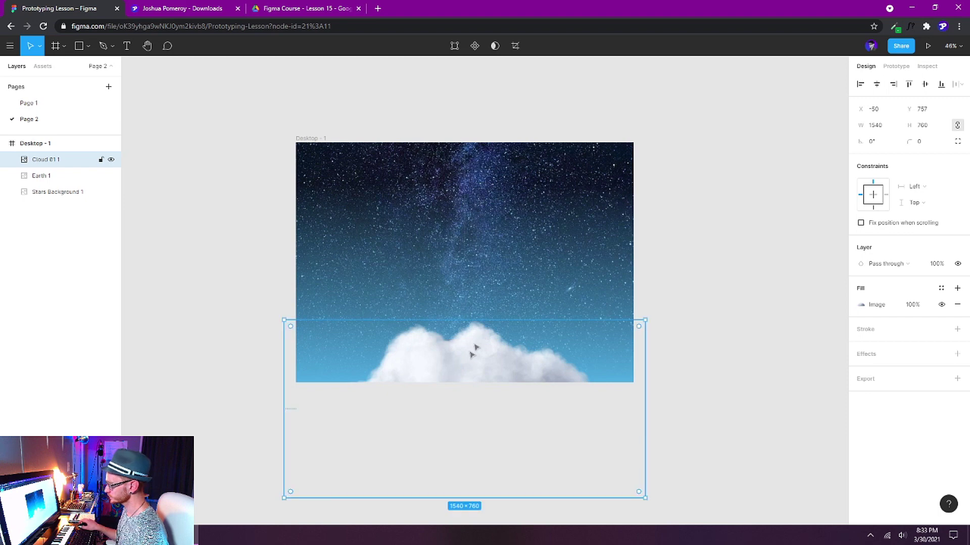
key("shift+Up")
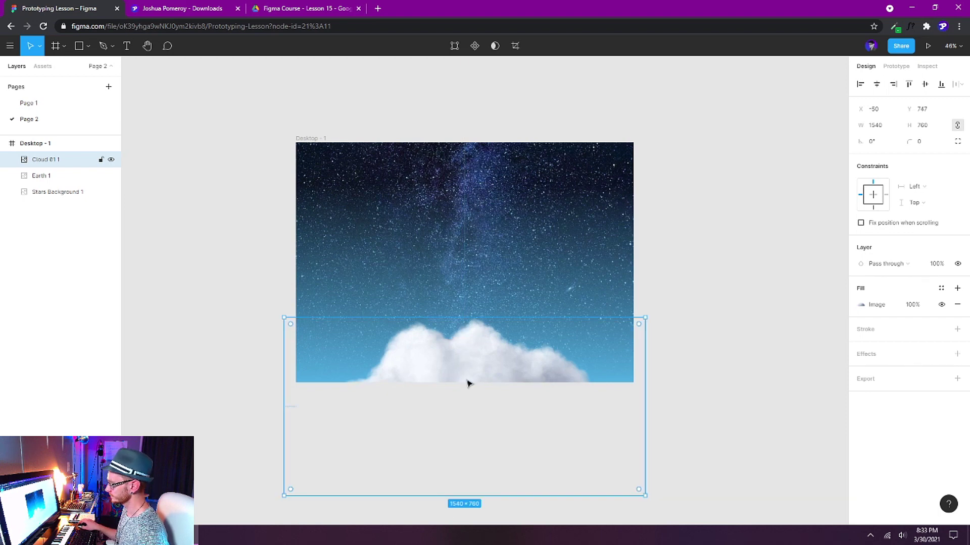
left_click_drag(645, 428, 650, 374)
key("alt+Tab")
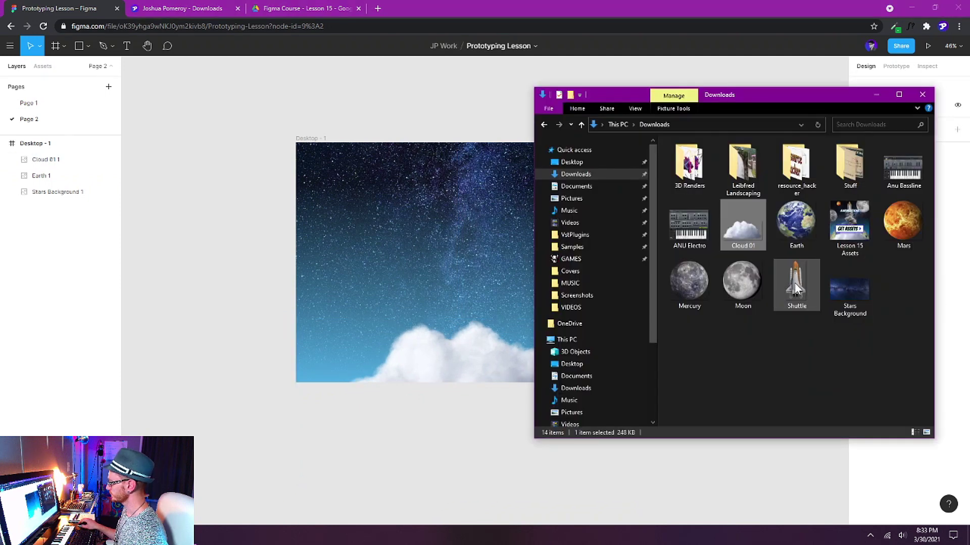
Add the Shuttle image at the frame centre and layer the cloud over its base.
left_click_drag(807, 288, 485, 282)
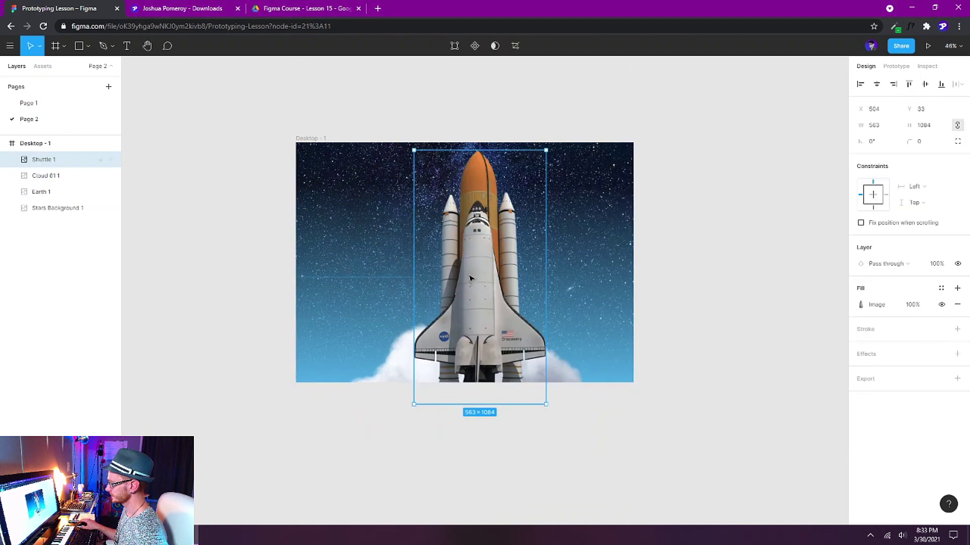
left_click_drag(495, 344, 485, 343)
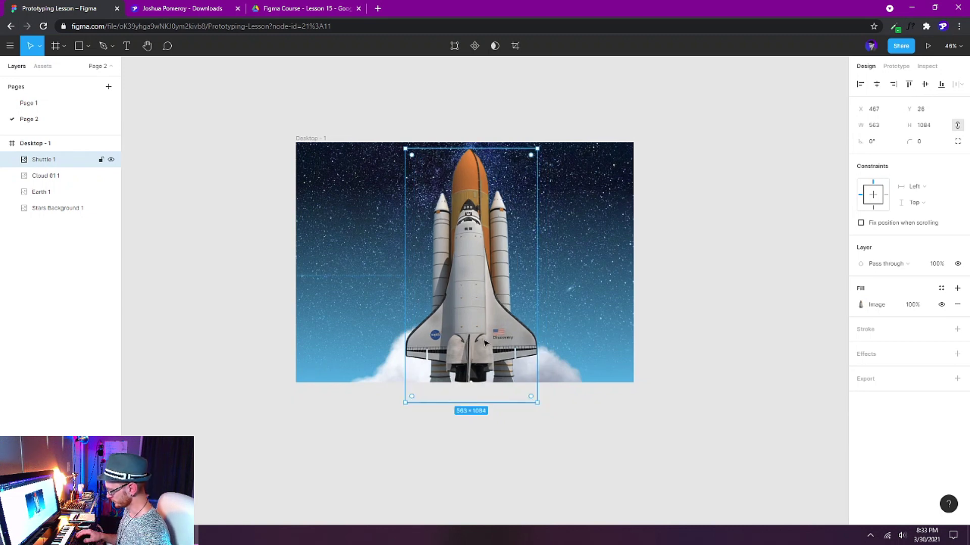
key("ctrl+bracketleft")
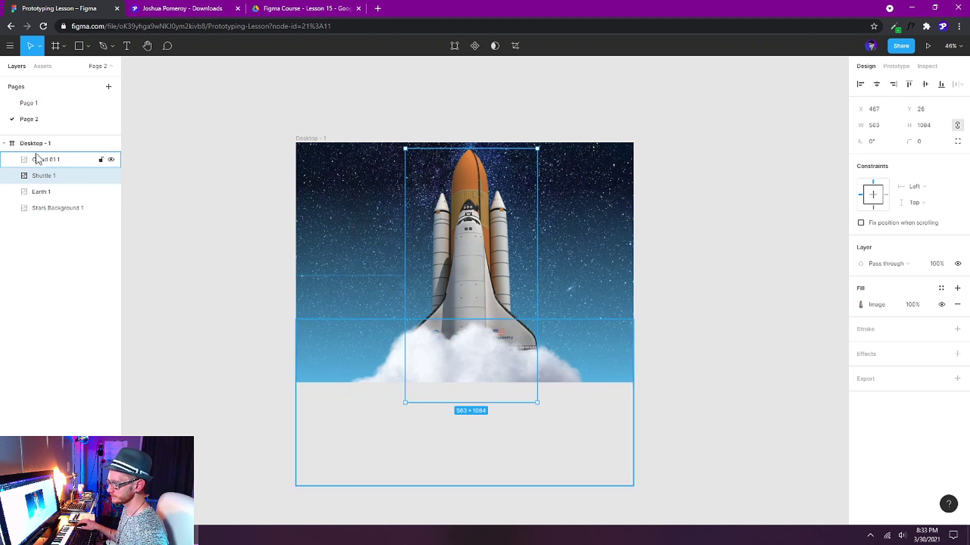
key("ctrl+bracketright")
key("ctrl+bracketleft")
mouse_move(43, 181)
left_mouse_down()
mouse_move(38, 158)
mouse_move(34, 190)
left_mouse_up()
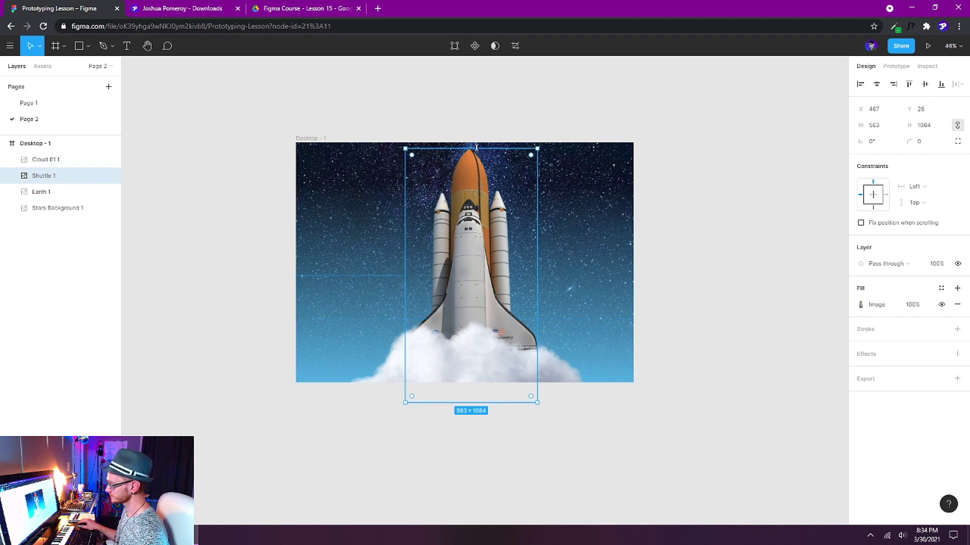
Shrink the shuttle to 337×649 and keep it centred in the frame.
left_click_drag(477, 148, 484, 232)
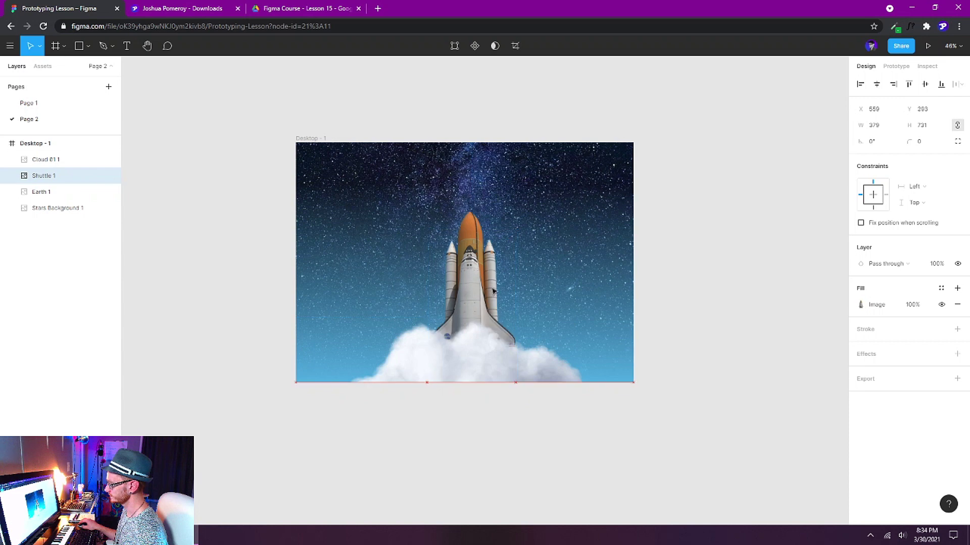
left_click_drag(492, 287, 488, 286)
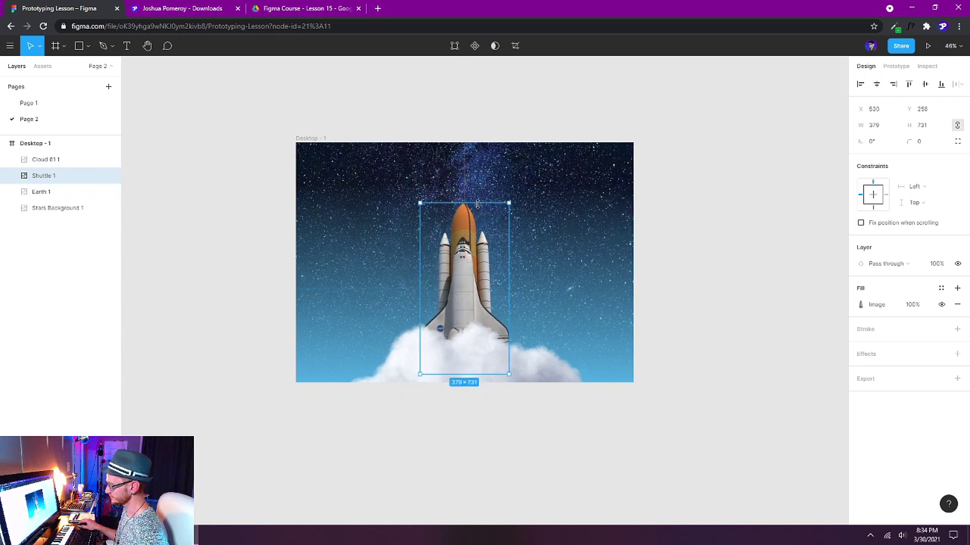
left_click_drag(477, 204, 477, 209)
left_click_drag(469, 287, 465, 287)
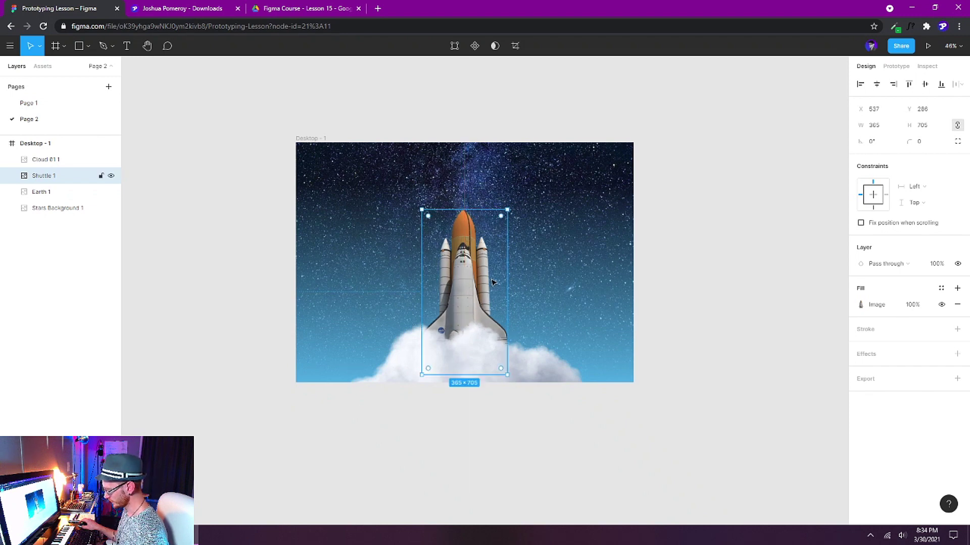
left_click_drag(494, 283, 495, 283)
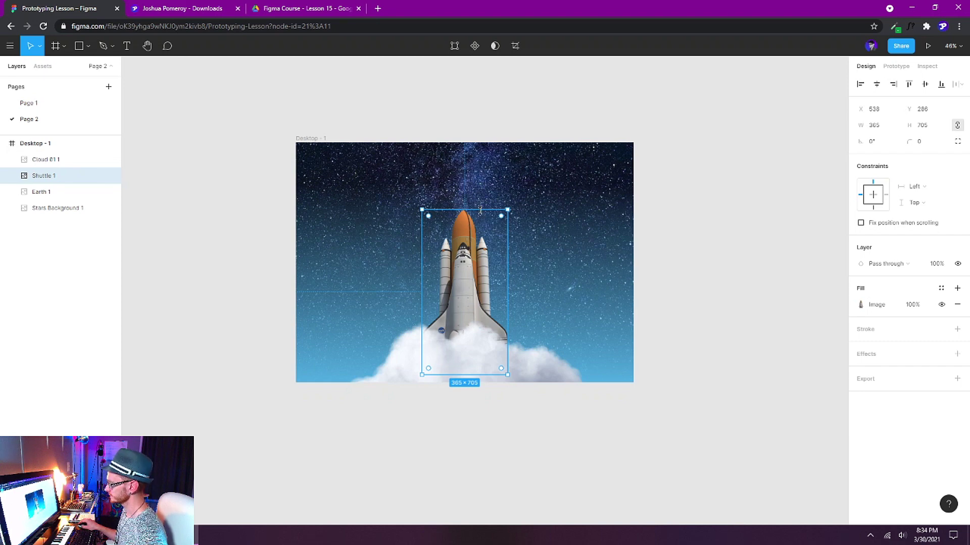
left_click_drag(480, 211, 481, 223)
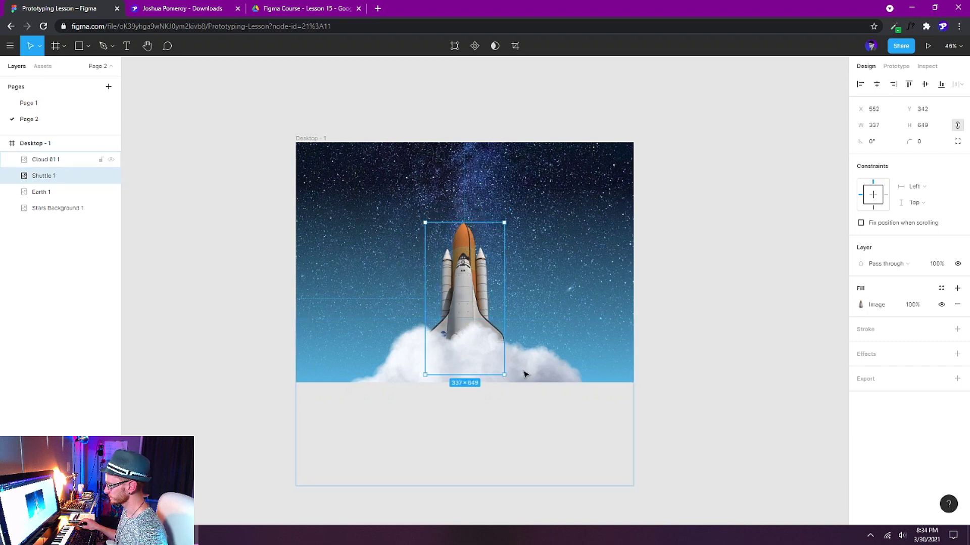
key("shift+Up")
key("Up")
key("Up")
key("Up")
key("alt+Tab")
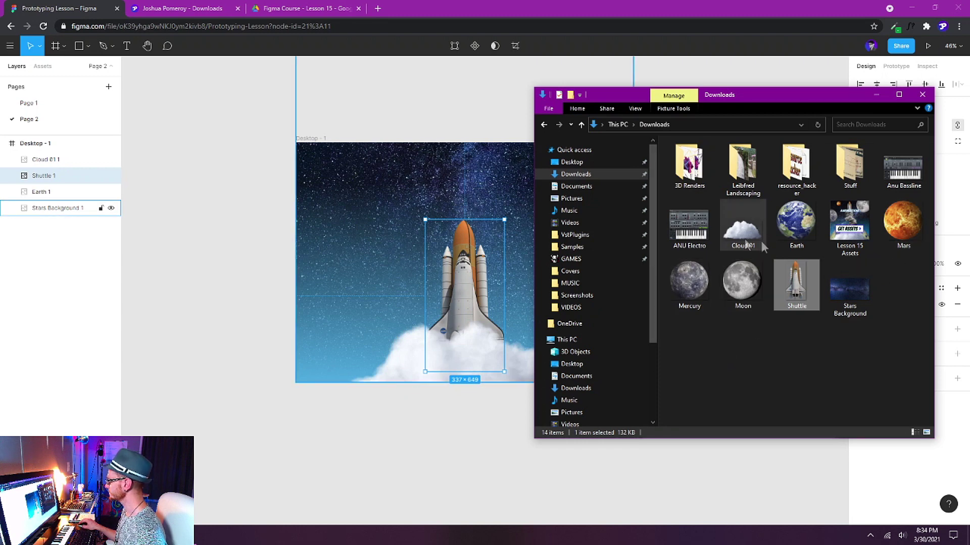
Import the Mars and Mercury images into the frame and shrink each one.
left_click_drag(907, 233, 362, 253)
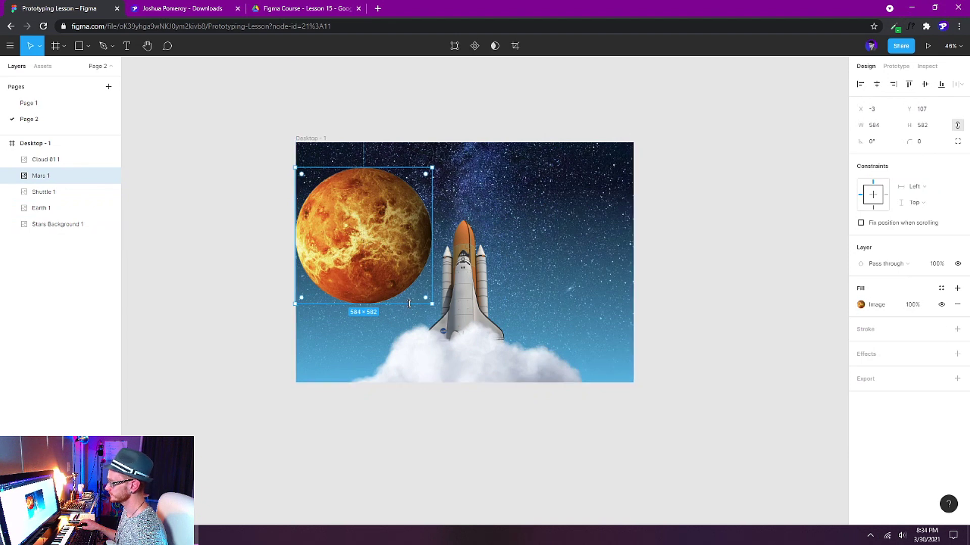
left_click_drag(409, 303, 618, 187)
key("alt+Tab")
left_click(697, 306)
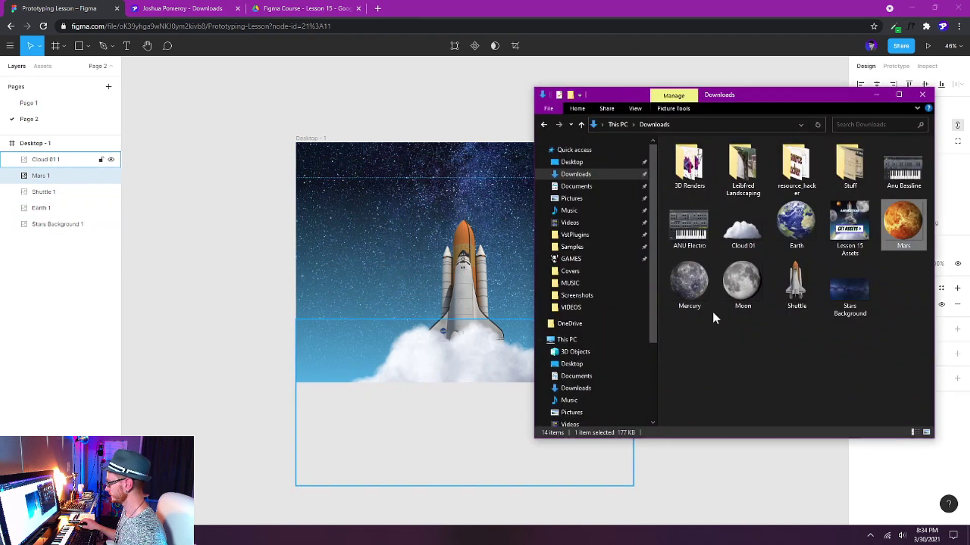
left_click_drag(701, 286, 383, 226)
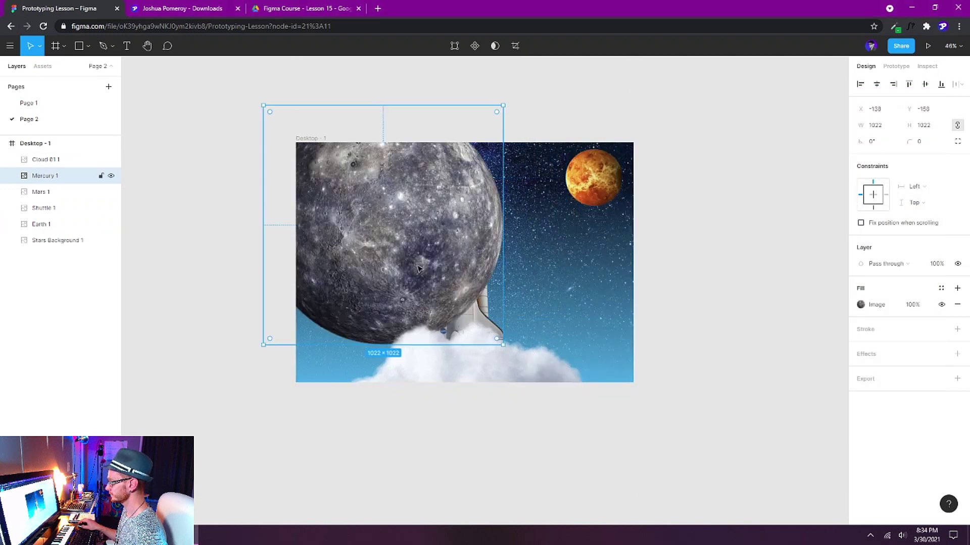
left_click_drag(505, 309, 369, 214)
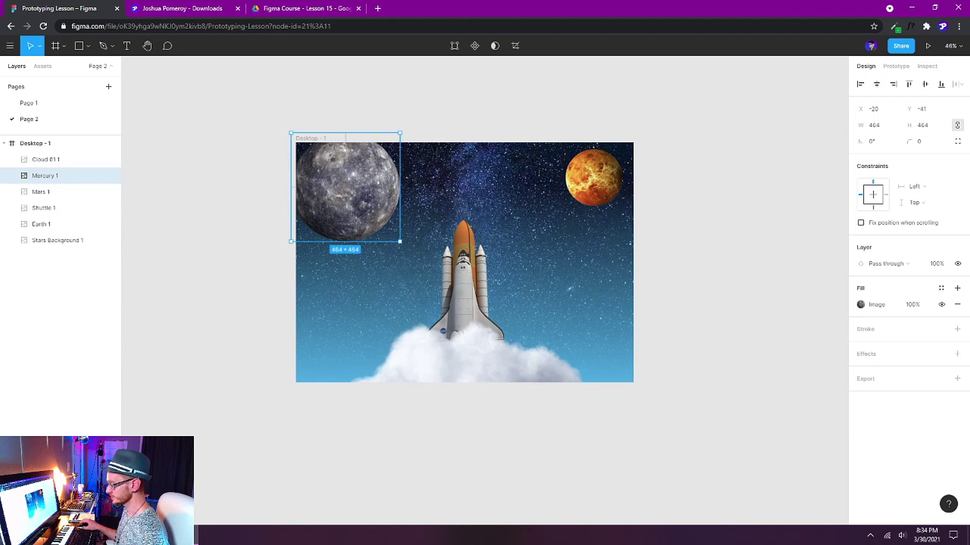
Import the Moon image, shrink it and place it on the right side.
key("alt+Tab")
left_click_drag(743, 284, 378, 289)
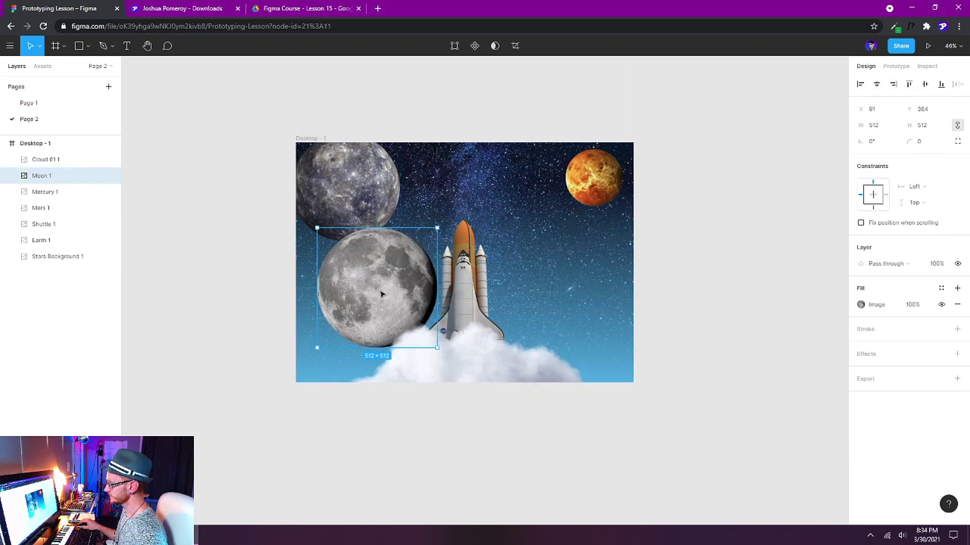
left_click_drag(441, 312, 575, 275)
left_click_drag(593, 177, 440, 181)
Arrange the planets: Mercury on the left edge, smaller Mars upper left, enlarged Moon top right.
left_click_drag(341, 184, 337, 244)
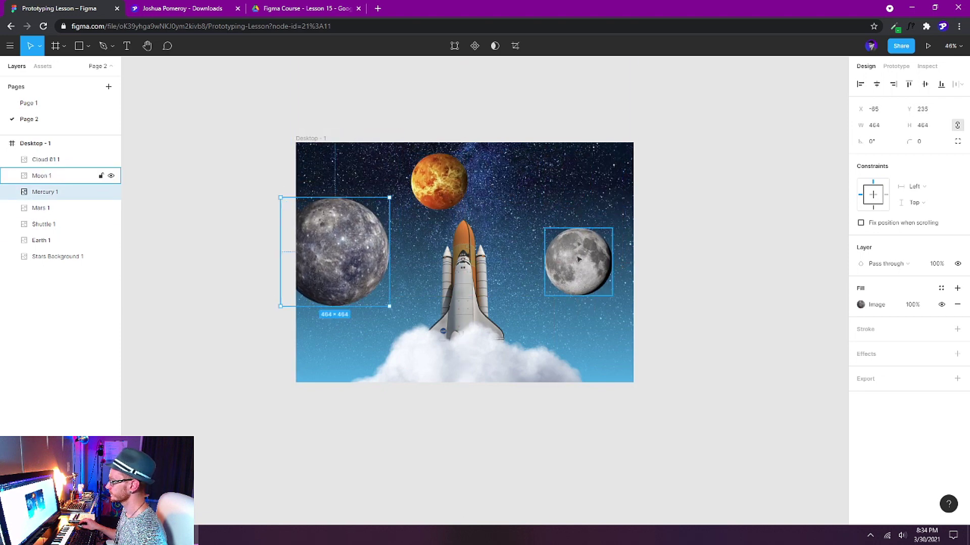
left_click_drag(580, 268, 587, 197)
left_click_drag(369, 258, 354, 248)
mouse_move(439, 195)
left_mouse_down()
mouse_move(414, 190)
mouse_move(437, 200)
left_mouse_up()
left_click_drag(348, 259, 351, 282)
left_click_drag(589, 206, 581, 204)
left_click(336, 265)
left_click(411, 173, "shift")
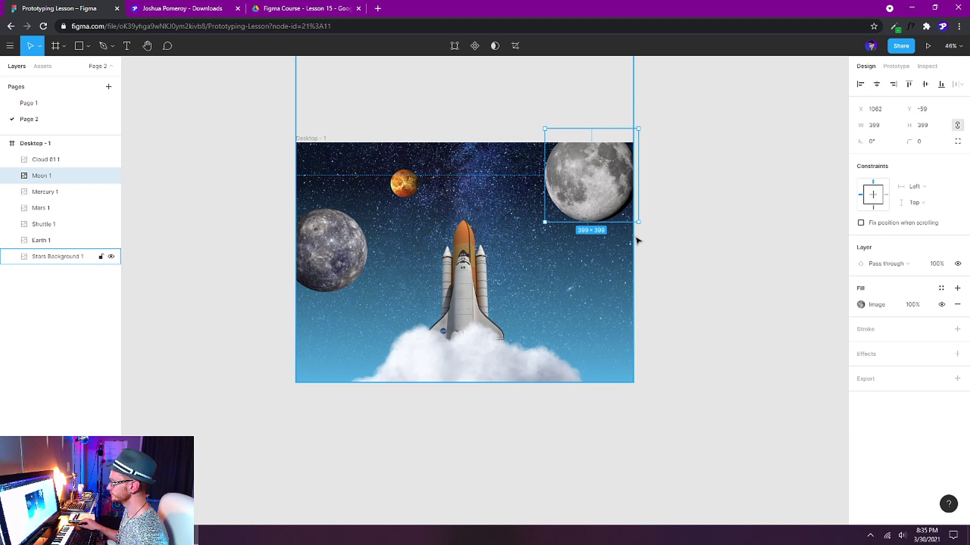
left_click_drag(635, 241, 656, 241)
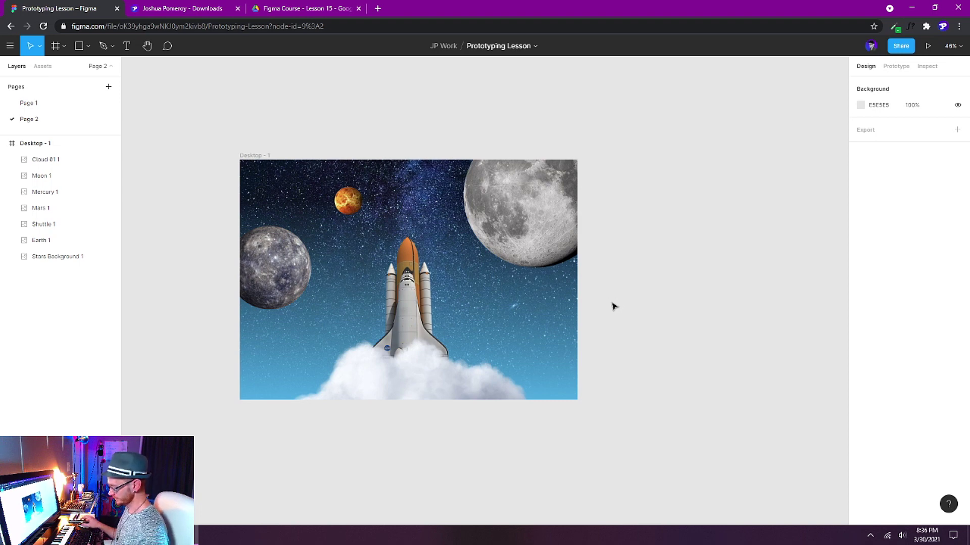
Add a 'LIFTOFF' text layer inside the frame.
key("t")
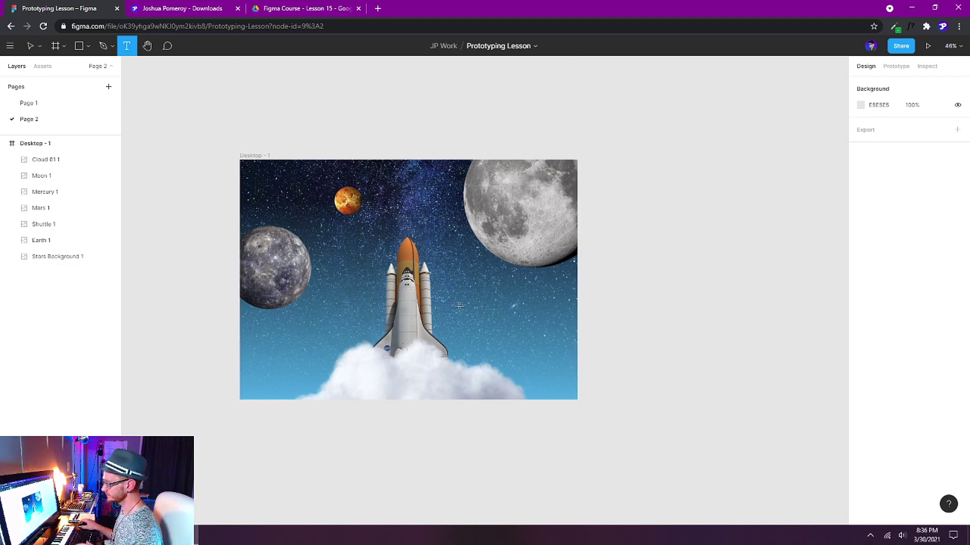
left_click(345, 253)
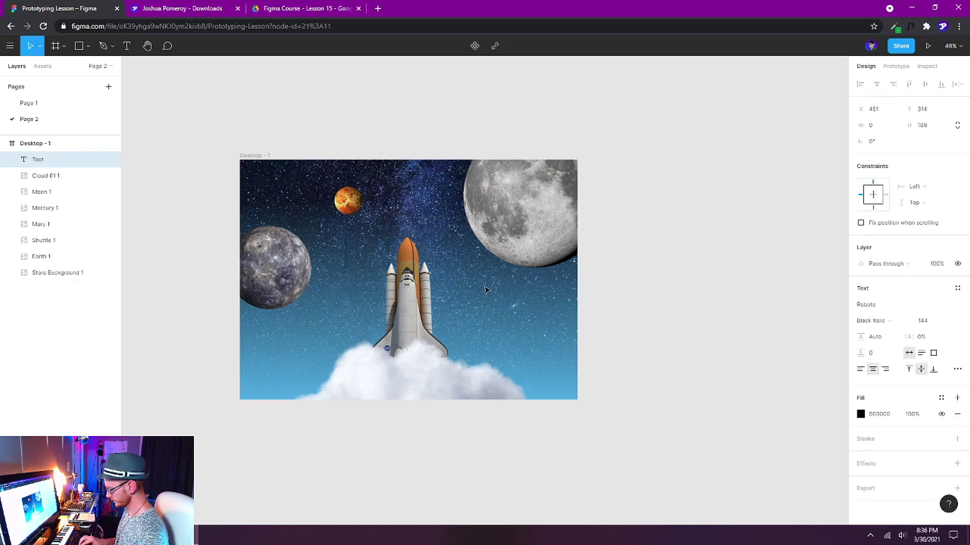
type("LIFTOFF")
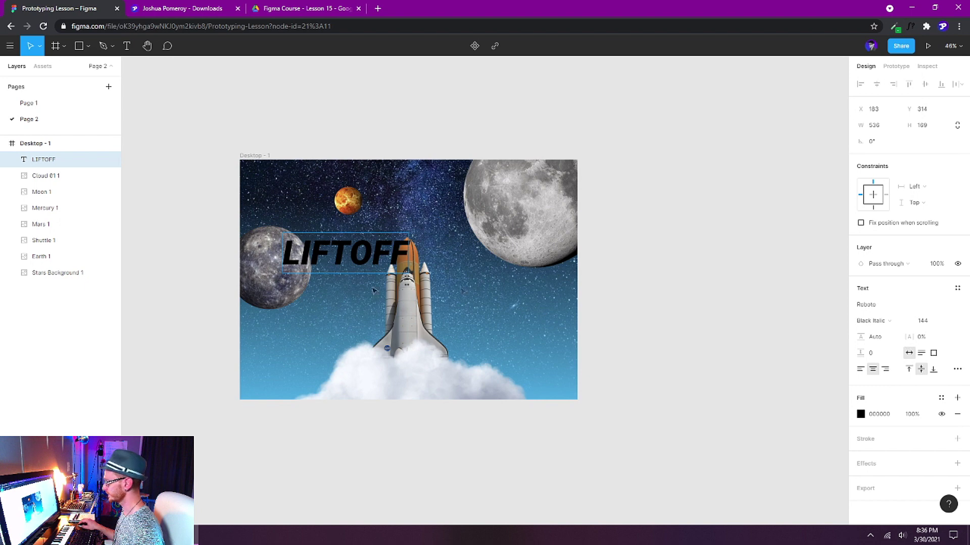
Fill the LIFTOFF text with white FFFFFF from the document colours.
left_click(863, 418)
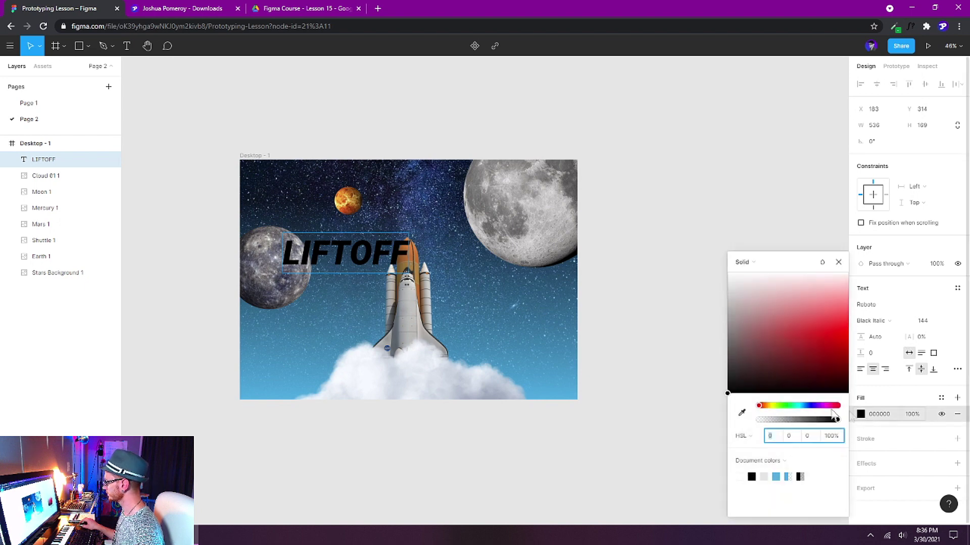
left_click(739, 477)
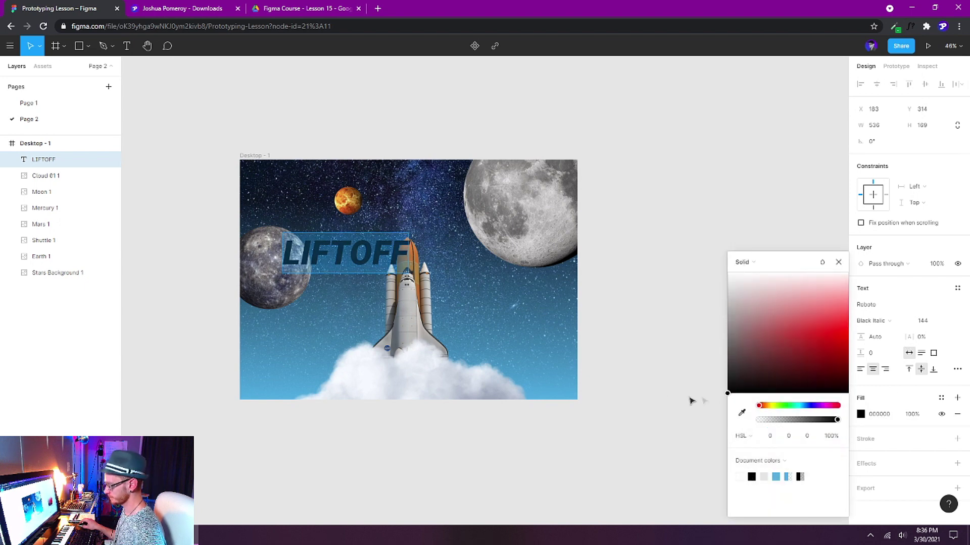
left_click(751, 477)
left_click(740, 476)
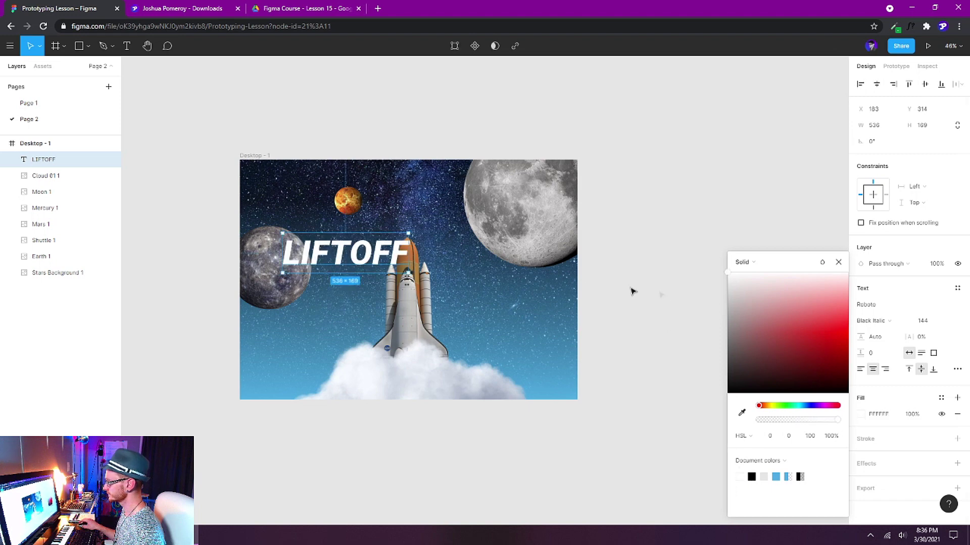
left_click_drag(360, 253, 411, 241)
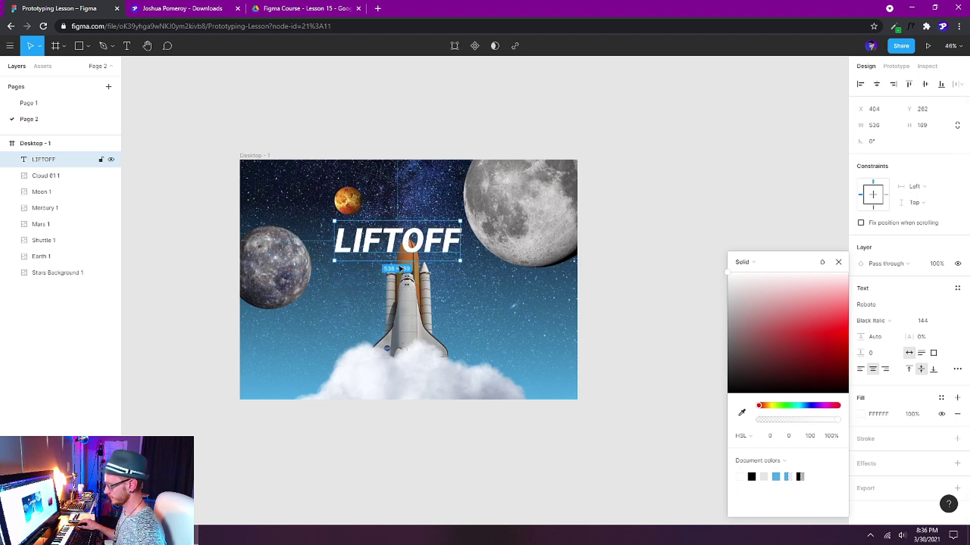
left_click(839, 261)
Place LIFTOFF centred horizontally just above the shuttle's nose, around X 452, Y 283.
left_click_drag(443, 244, 437, 262)
left_click(409, 303)
left_click(418, 302)
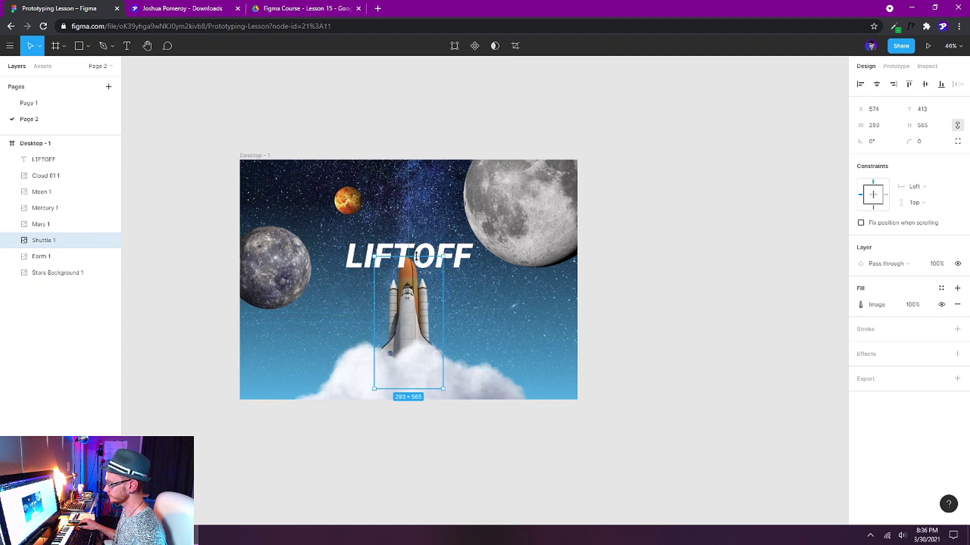
left_click(454, 367)
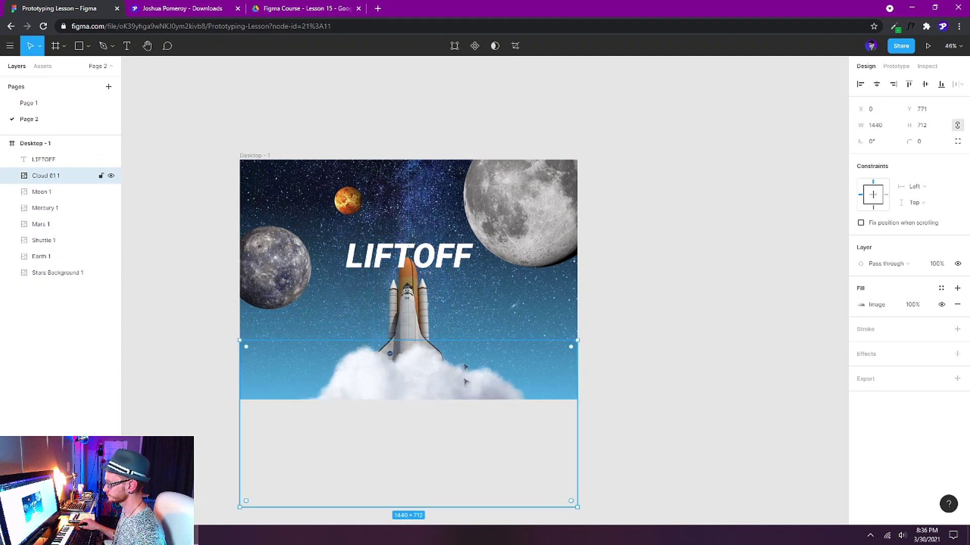
left_click_drag(441, 259, 439, 250)
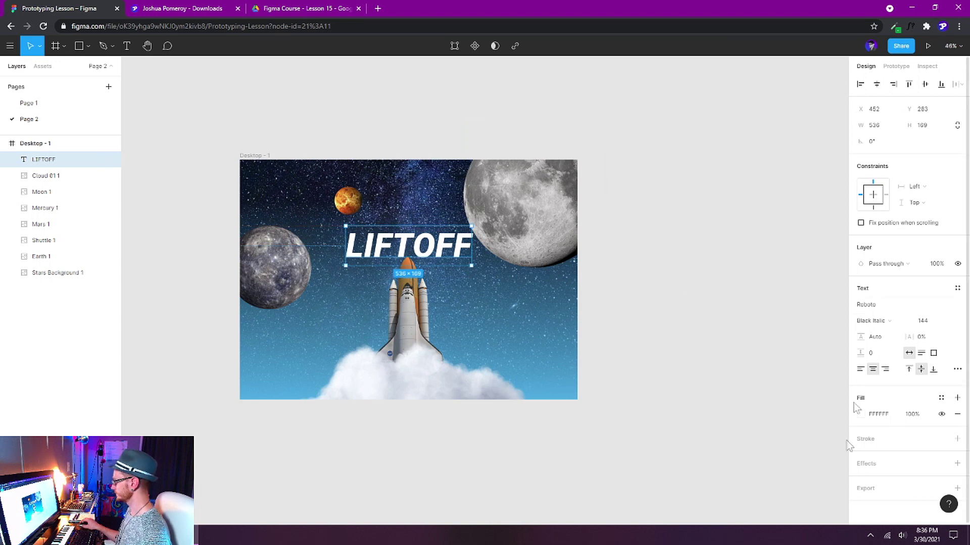
Give LIFTOFF a 5CADE2 drop shadow with Y 0 and blur 20, then centre it vertically.
left_click(957, 462)
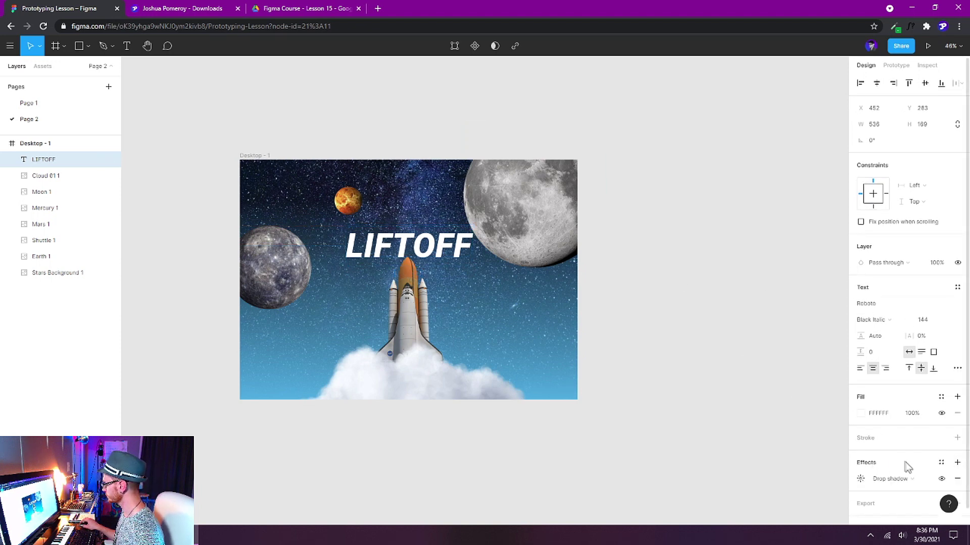
left_click(861, 480)
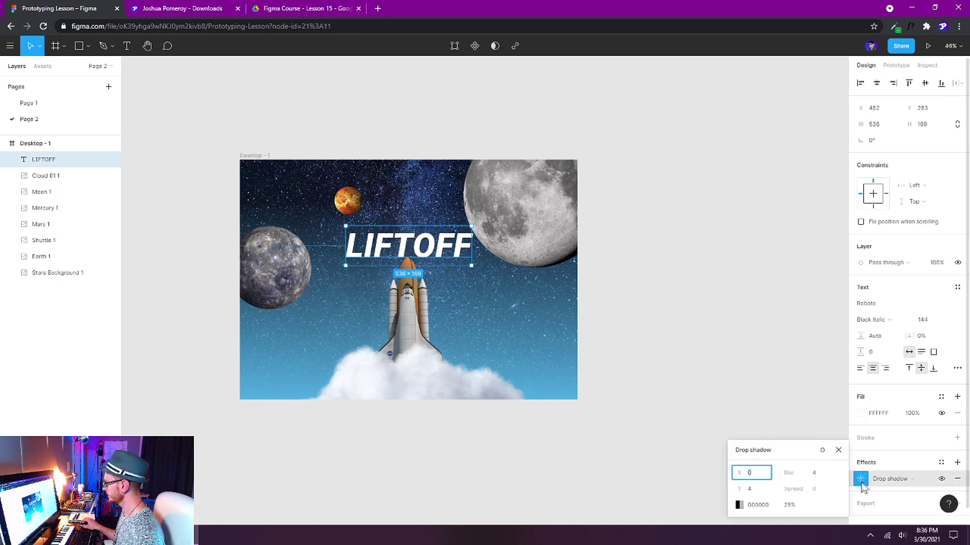
left_click(739, 505)
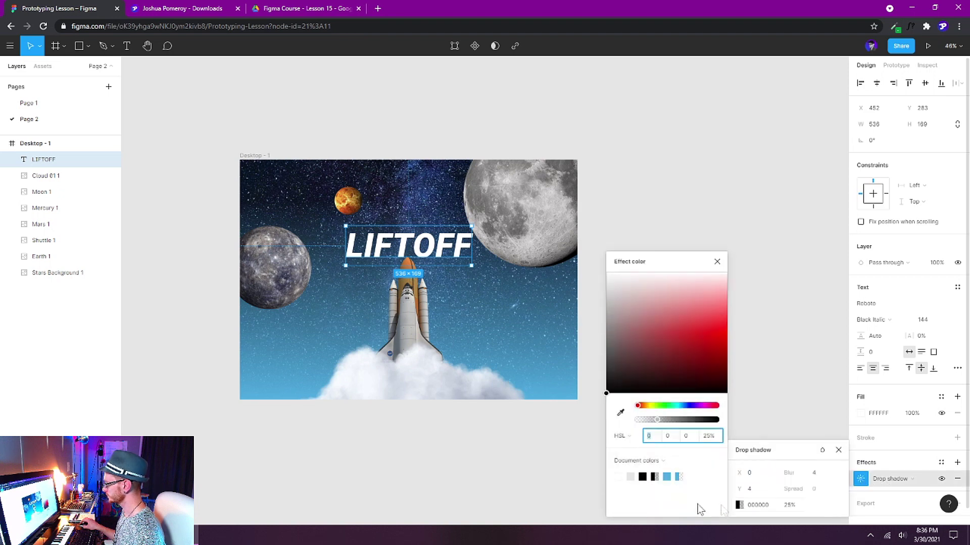
left_click(667, 476)
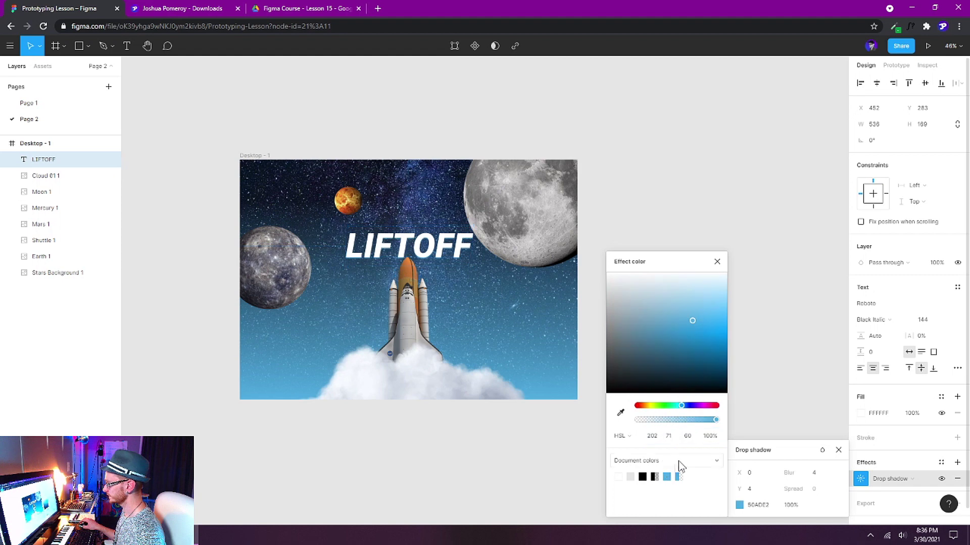
left_click(756, 491)
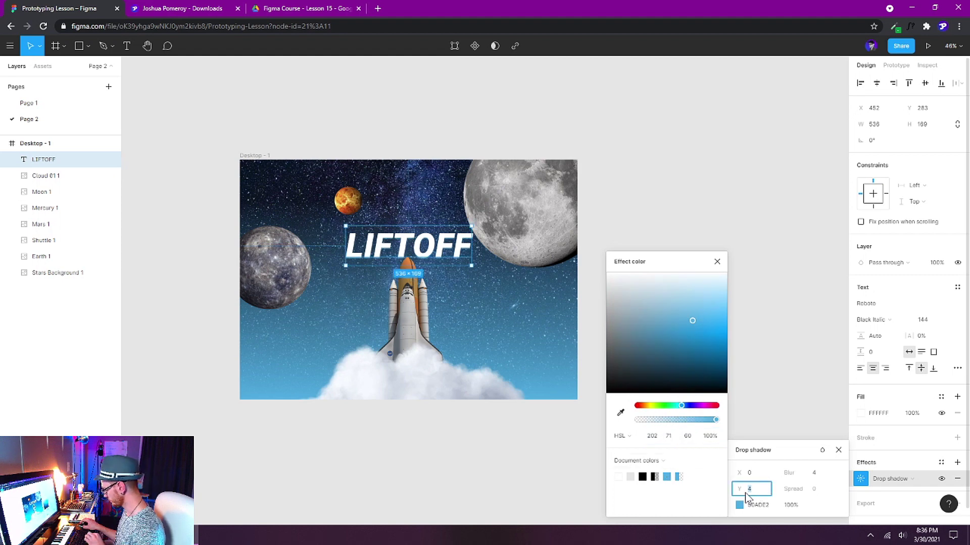
left_click(817, 475)
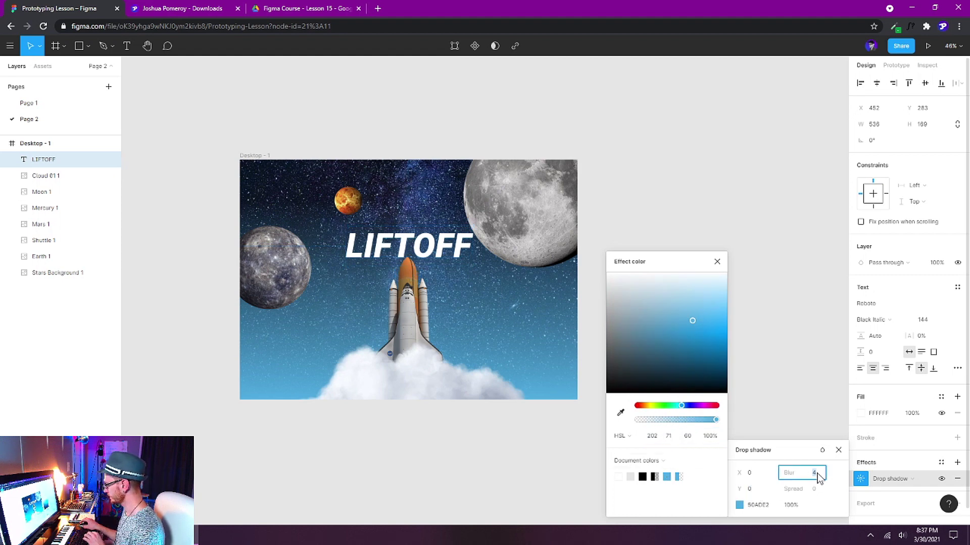
type("20")
key("Return")
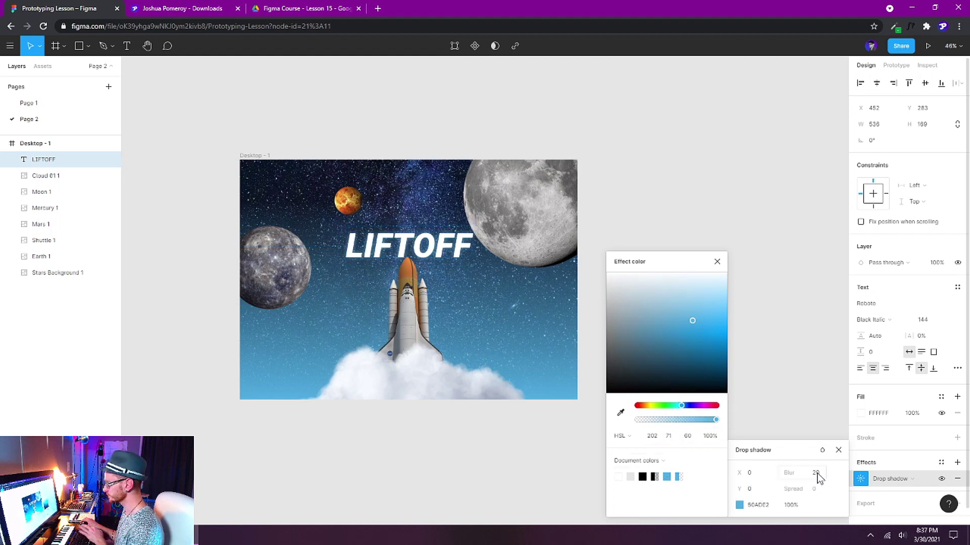
left_click(838, 450)
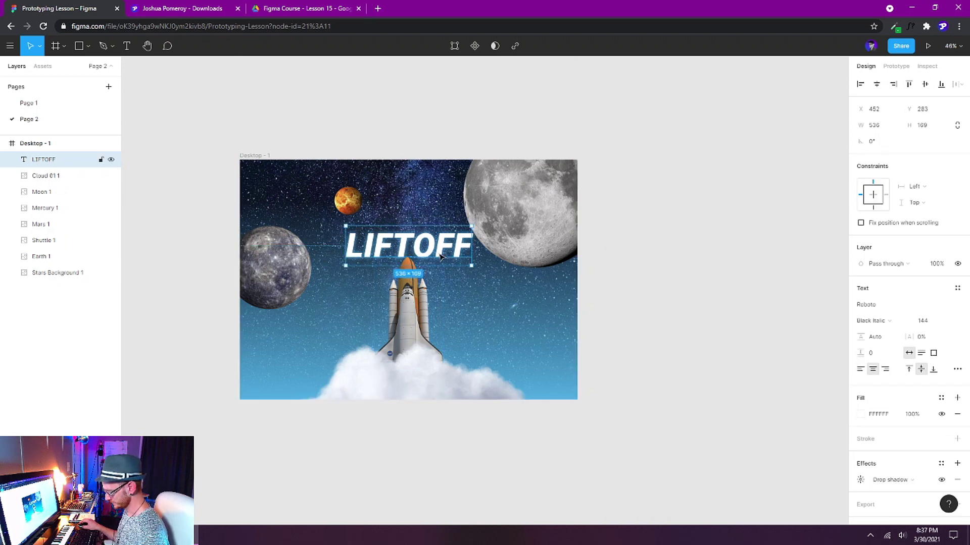
left_click_drag(441, 258, 457, 277)
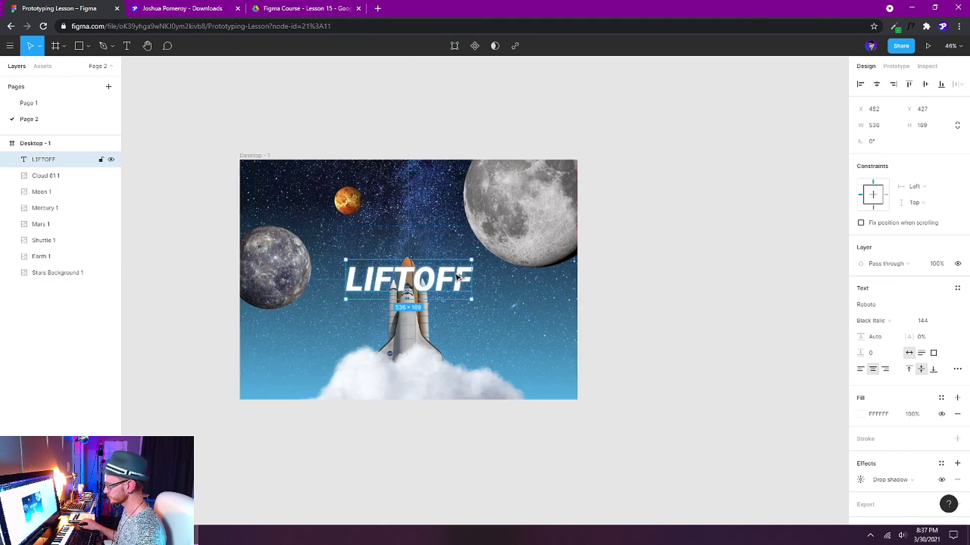
left_click(634, 281)
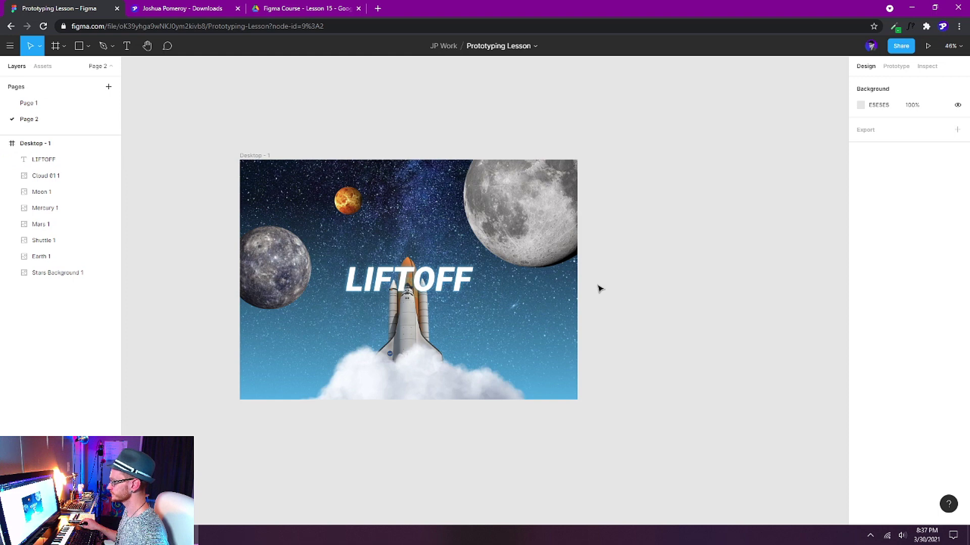
Select the Desktop - 1 frame and duplicate it with Ctrl+D to create Desktop - 2.
left_click(254, 156)
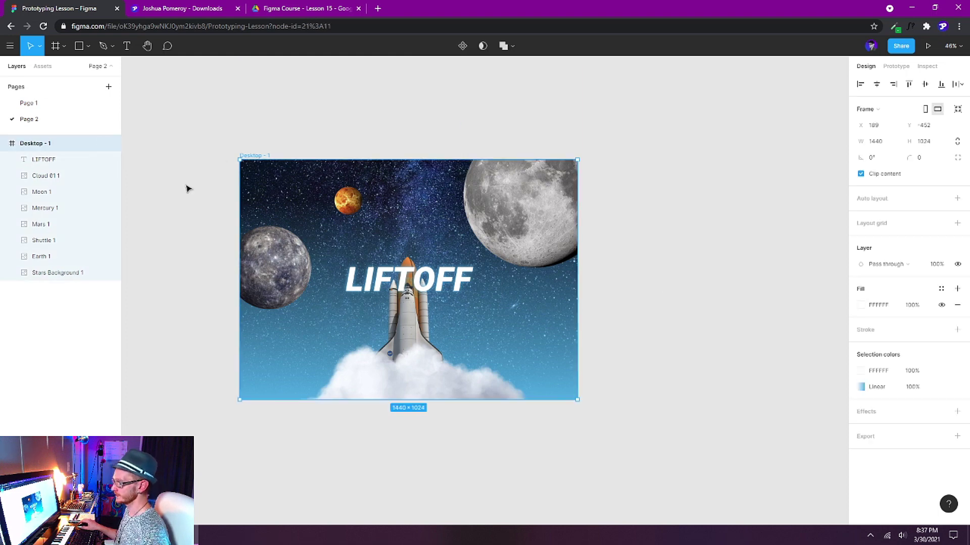
left_click(189, 159)
left_click(258, 155)
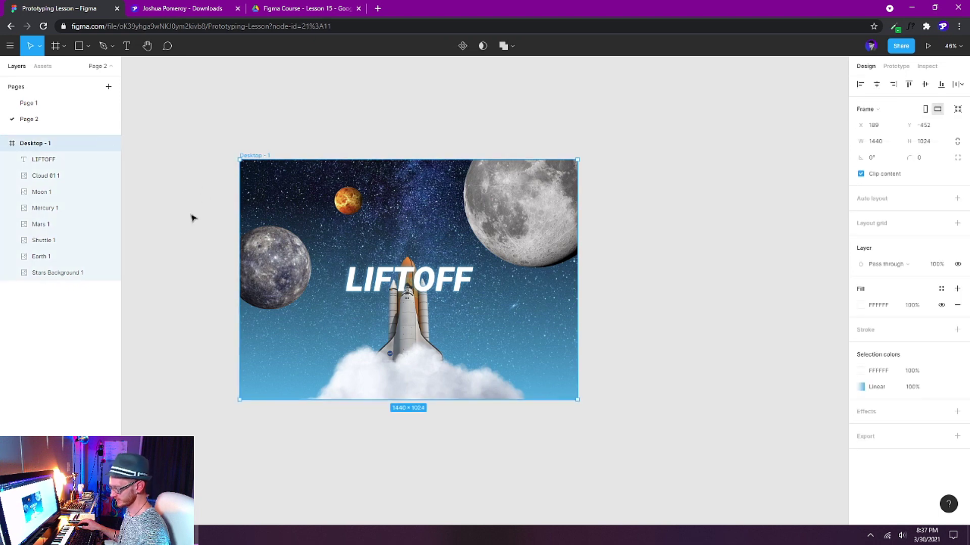
key("ctrl+d")
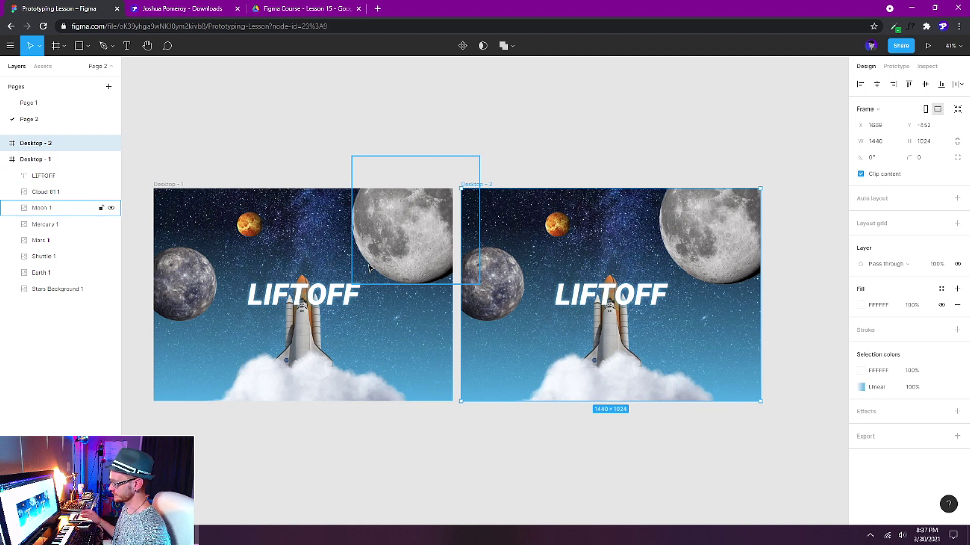
left_click(201, 294)
Select Mercury, Mars and the Moon in Desktop - 1 and push them up off the frame.
left_click(249, 224, "shift")
left_click(418, 252, "shift")
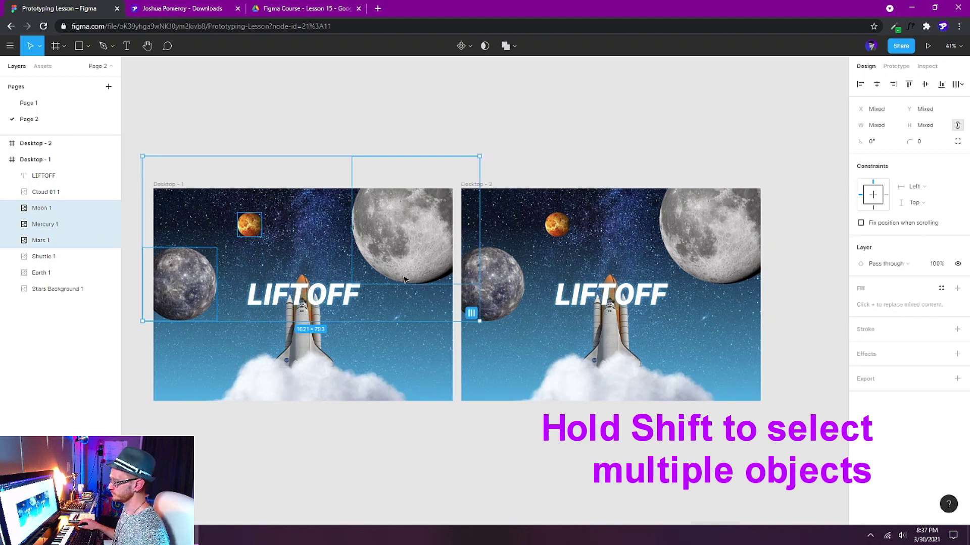
left_click_drag(404, 279, 400, 245)
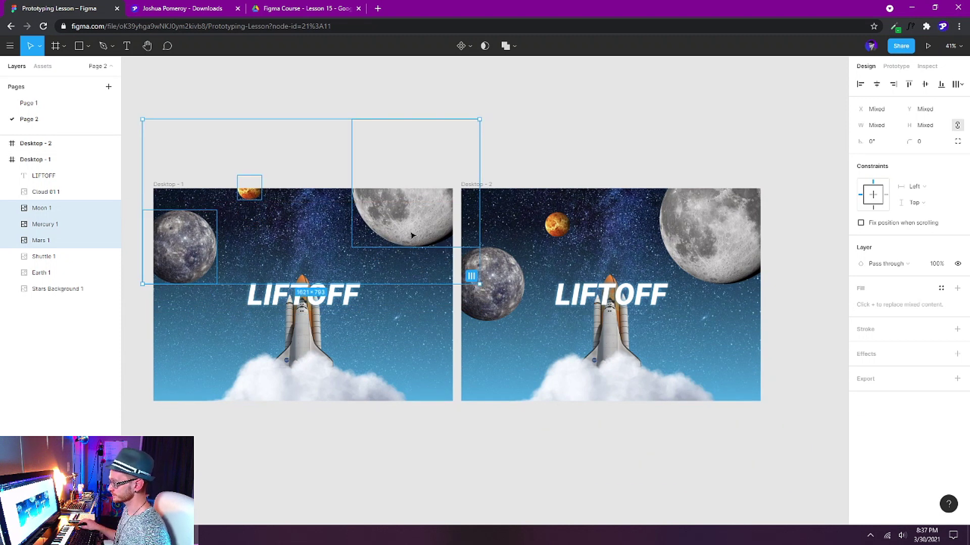
left_click_drag(413, 246, 417, 223)
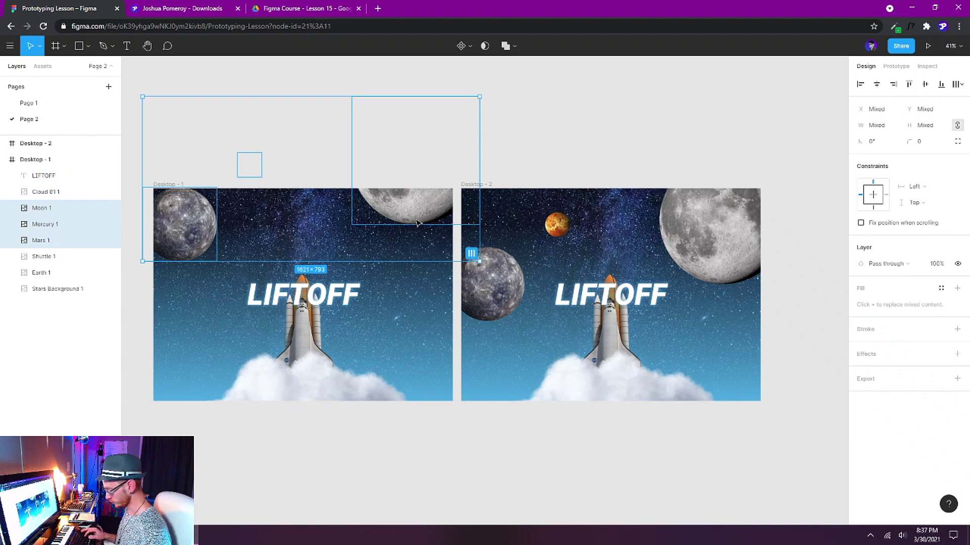
key("shift+Up")
key("shift+Up")
key("shift+Up")
key("shift+Up")
key("shift+Up")
key("shift+Up")
key("shift+Up")
key("shift+Up")
key("shift+Up")
key("shift+Up")
key("shift+Up")
key("shift+Up")
key("shift+Up")
key("shift+Up")
key("shift+Up")
key("shift+Up")
key("shift+Up")
key("shift+Up")
key("shift+Up")
key("shift+Up")
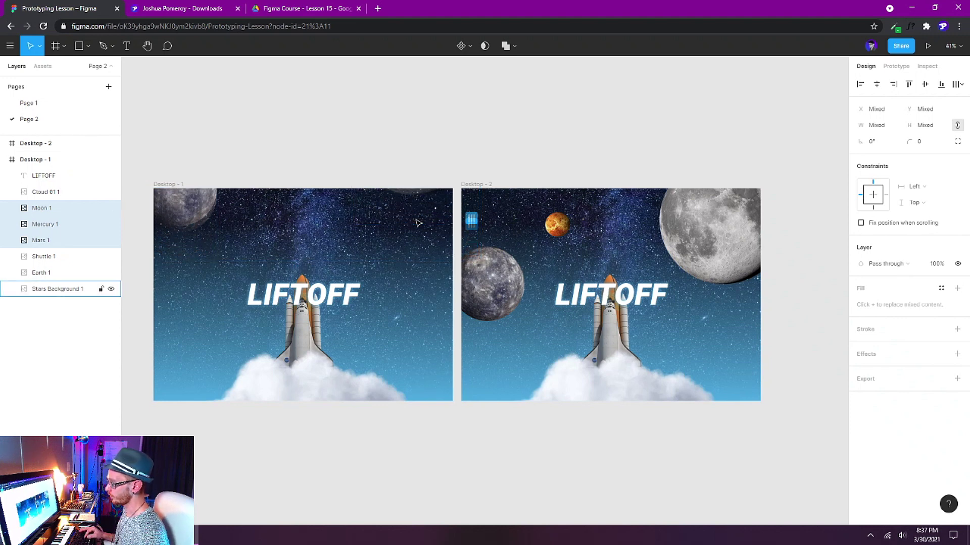
key("shift+Up")
key("shift+Up")
key("shift+Up")
key("shift+Up")
key("shift+Up")
key("shift+Up")
key("shift+Up")
key("shift+Up")
key("shift+Up")
key("shift+Up")
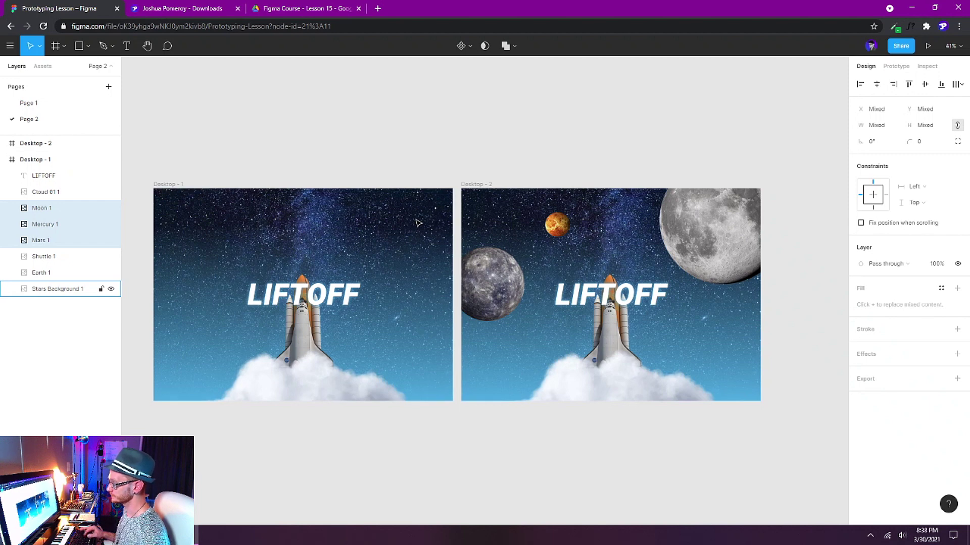
left_click(800, 217)
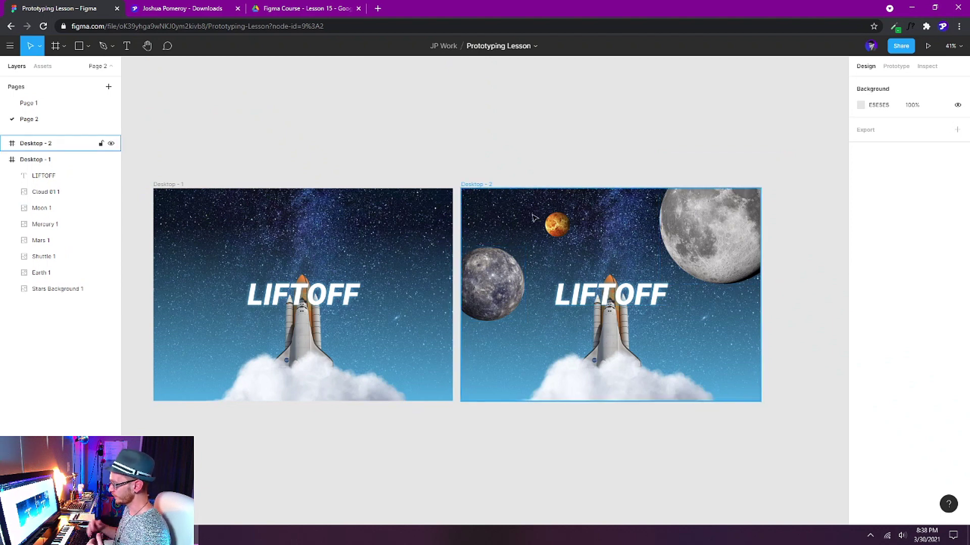
left_click(305, 389)
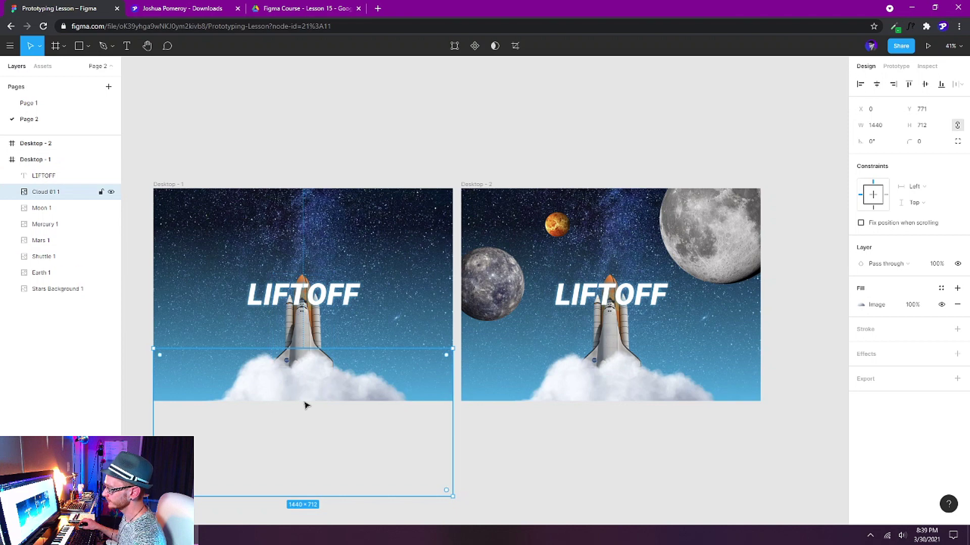
Import the Smoke image into Desktop - 1, halve its size and line it up under the shuttle.
key("alt+Tab")
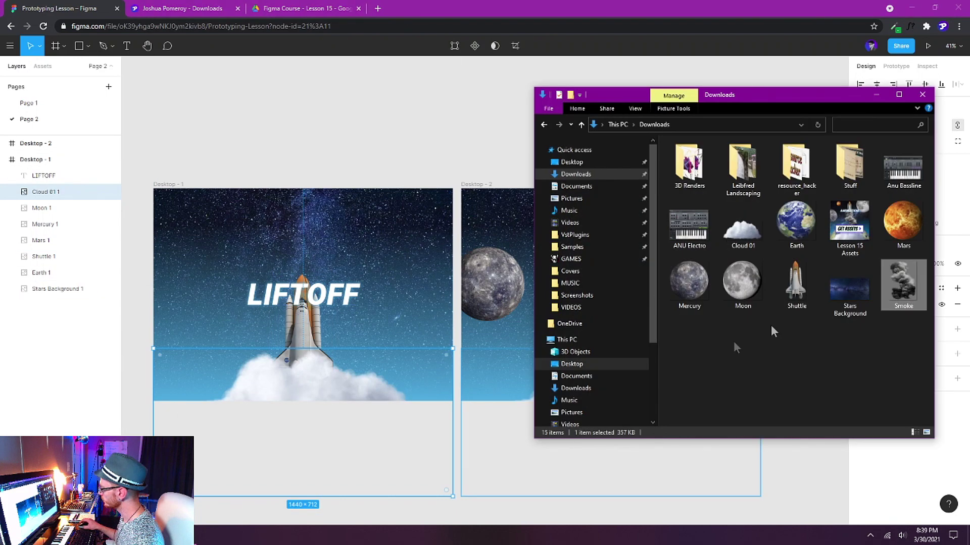
left_click_drag(902, 292, 305, 321)
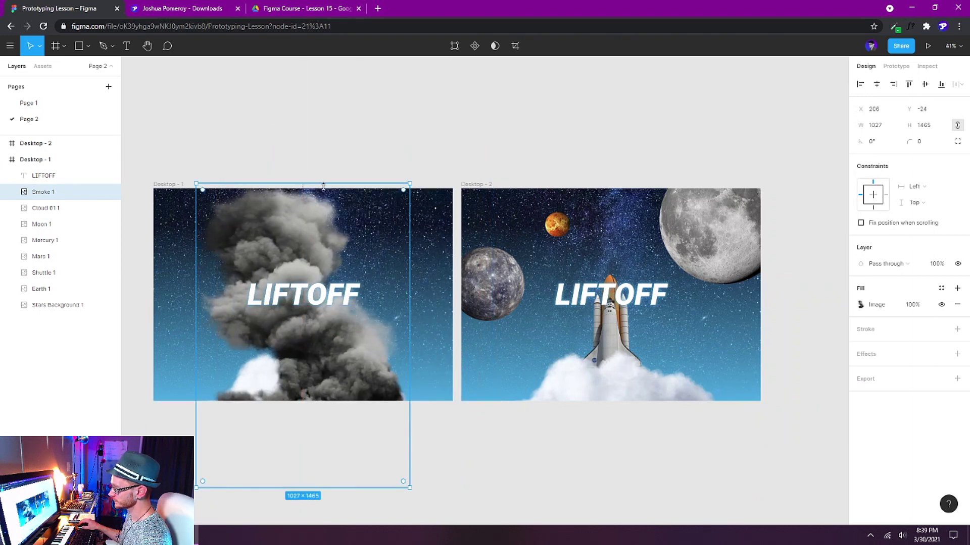
left_click_drag(318, 183, 302, 332)
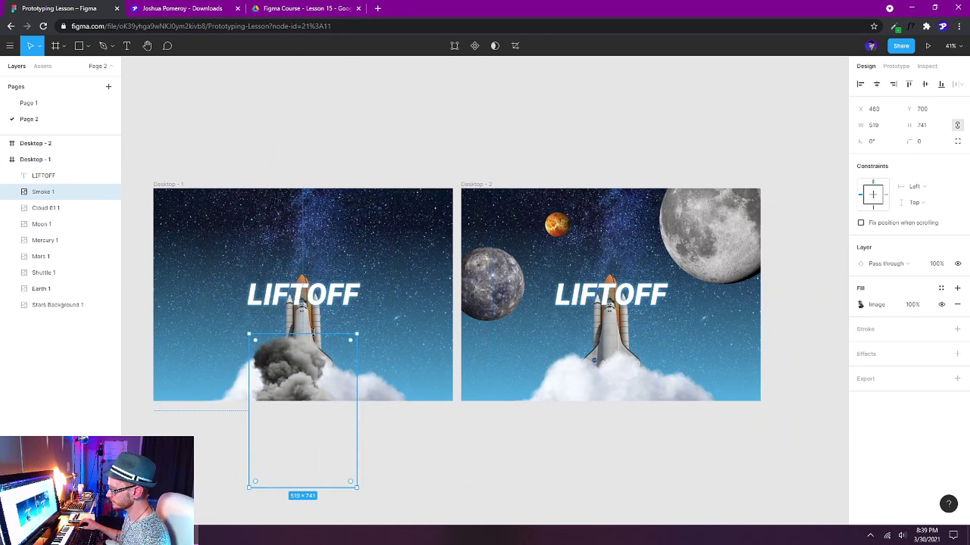
left_click_drag(316, 382, 329, 378)
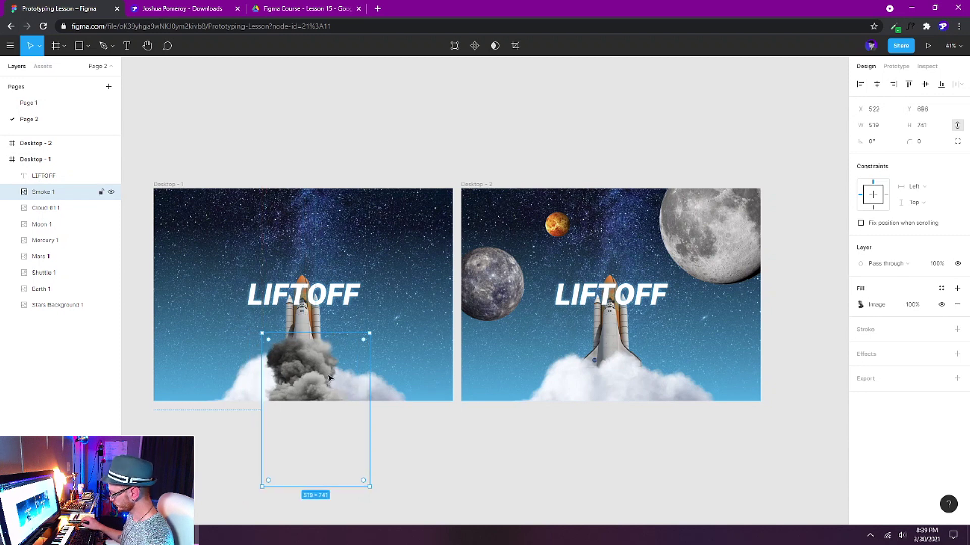
Send Smoke 1 behind the shuttle with Ctrl+[ and shift it slightly right.
key("ctrl+bracketleft")
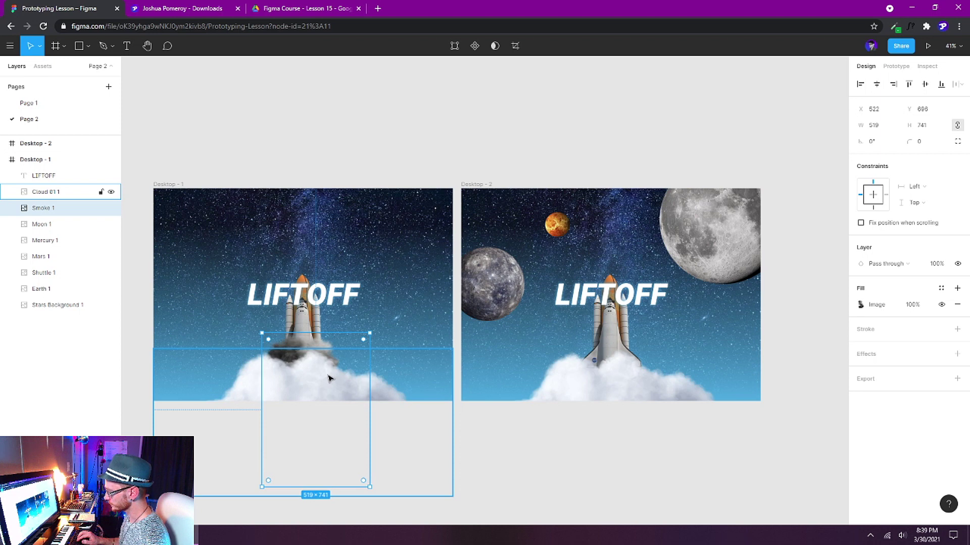
key("ctrl+bracketleft")
key("ctrl+bracketleft")
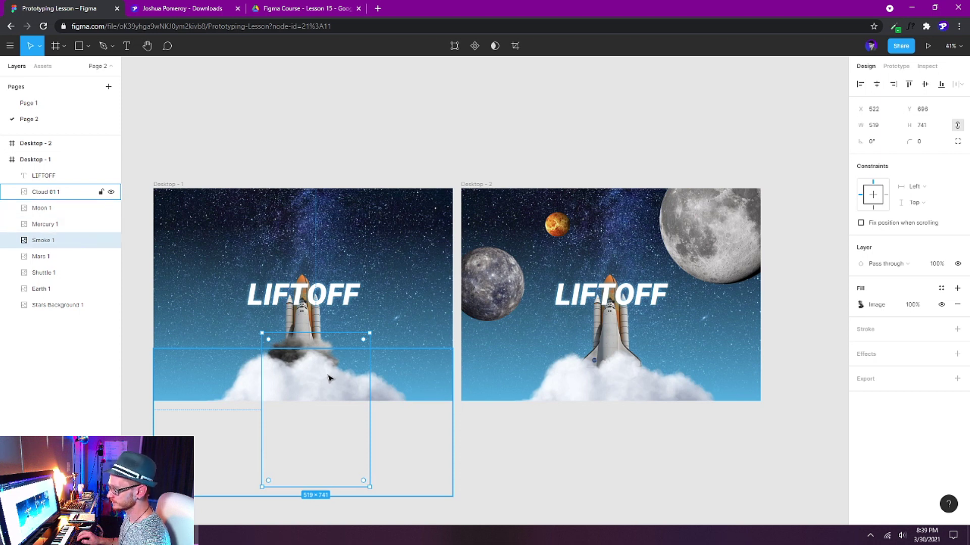
key("ctrl+bracketleft")
key("ctrl+bracketleft")
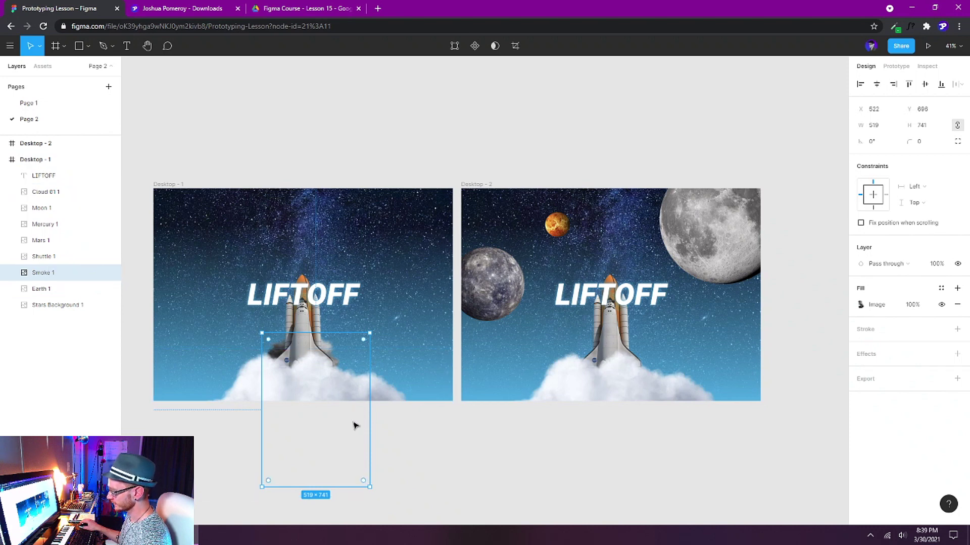
mouse_move(353, 425)
left_mouse_down()
mouse_move(364, 427)
mouse_move(352, 432)
left_mouse_up()
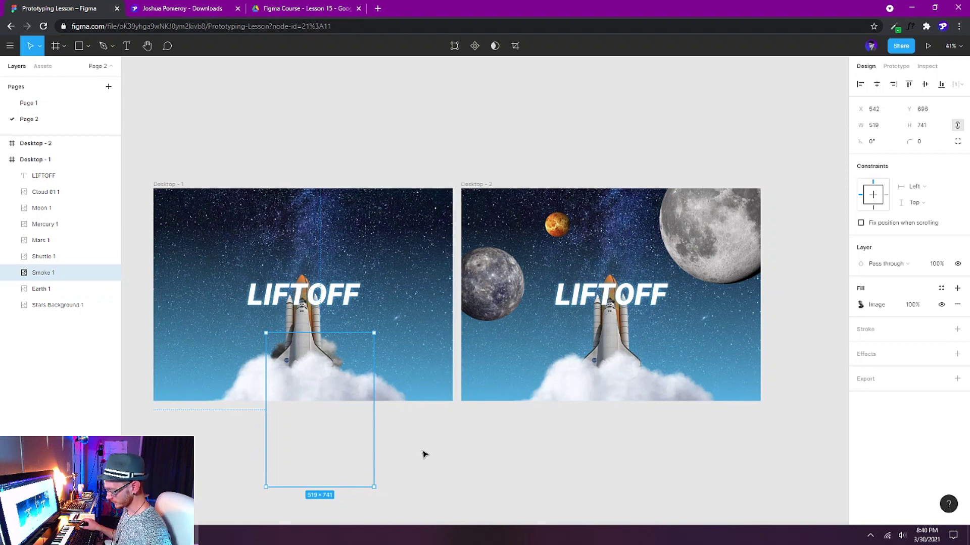
Paste Smoke 1 into Desktop - 2 and send it back beneath that frame's shuttle.
left_click(483, 183)
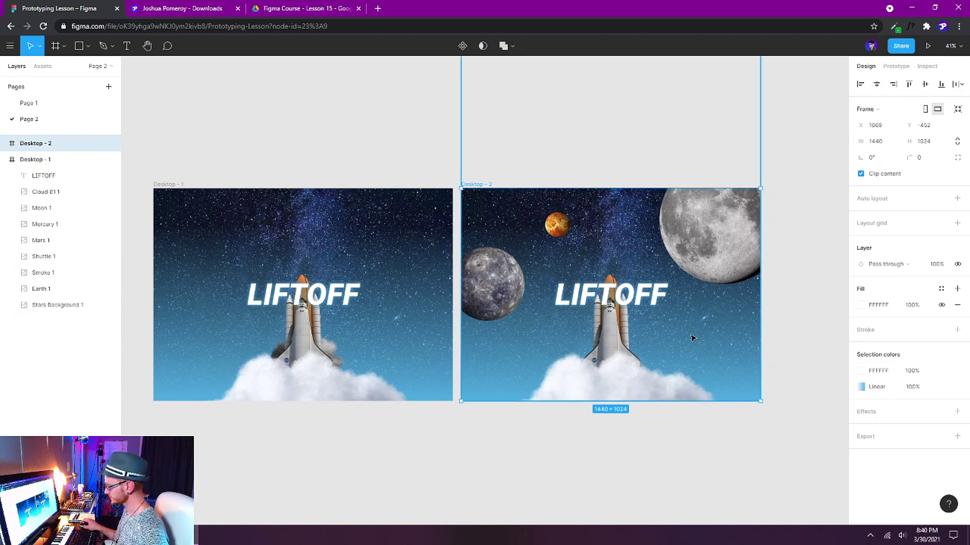
key("ctrl+v")
key("ctrl+bracketleft")
key("ctrl+bracketleft")
key("ctrl+bracketleft")
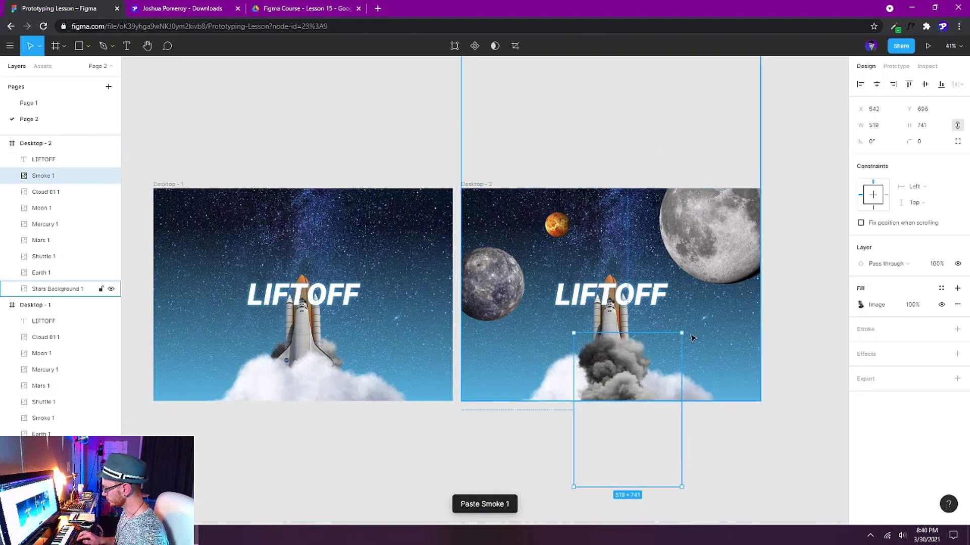
key("ctrl+bracketleft")
key("ctrl+bracketleft")
key("ctrl+bracketleft")
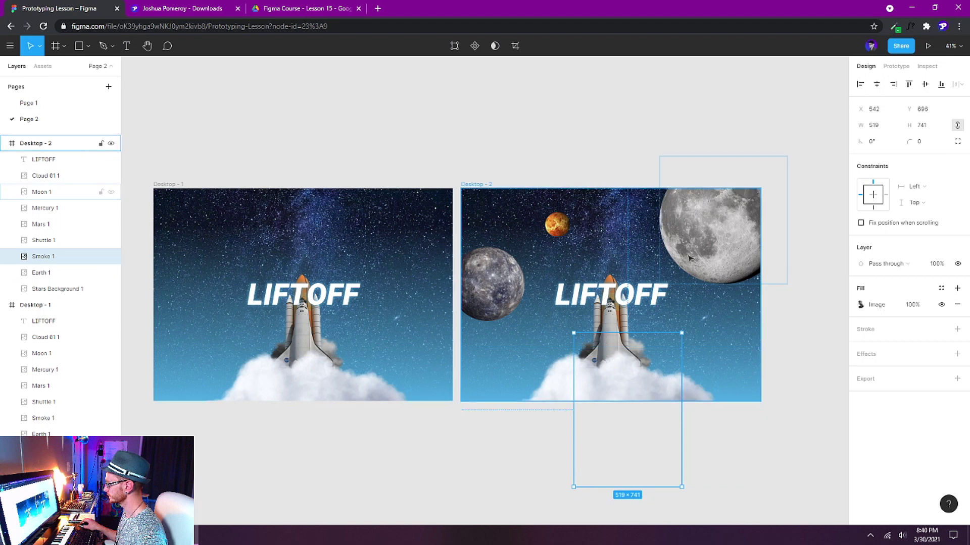
left_click(606, 342)
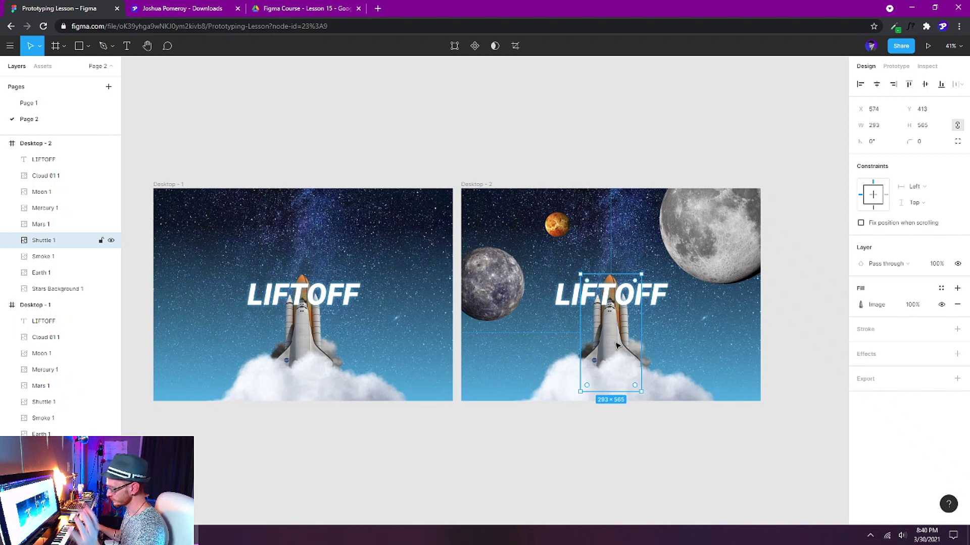
Raise the shuttle toward the top and resize the smoke to 373×533 beneath it.
left_click_drag(617, 345, 613, 259)
left_click_drag(630, 347, 626, 305)
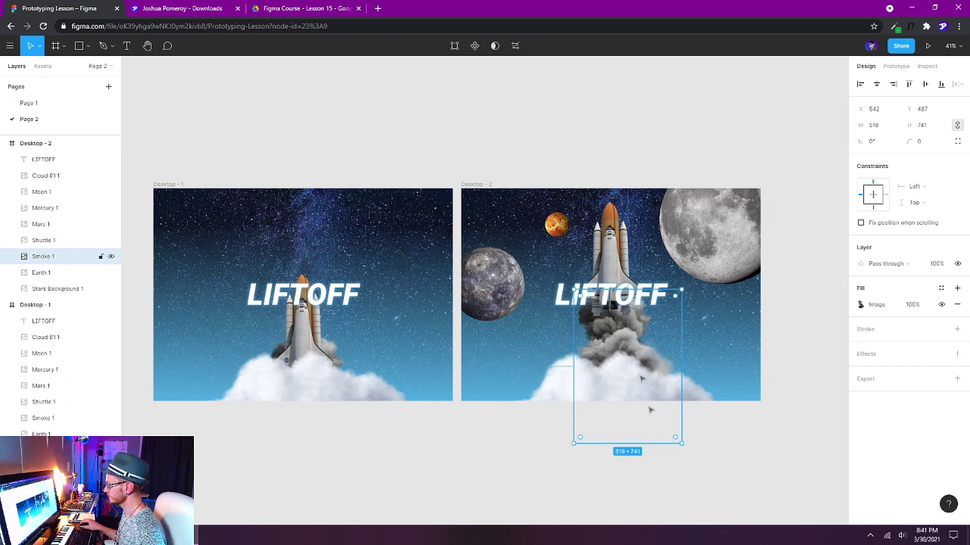
left_click_drag(682, 445, 665, 421)
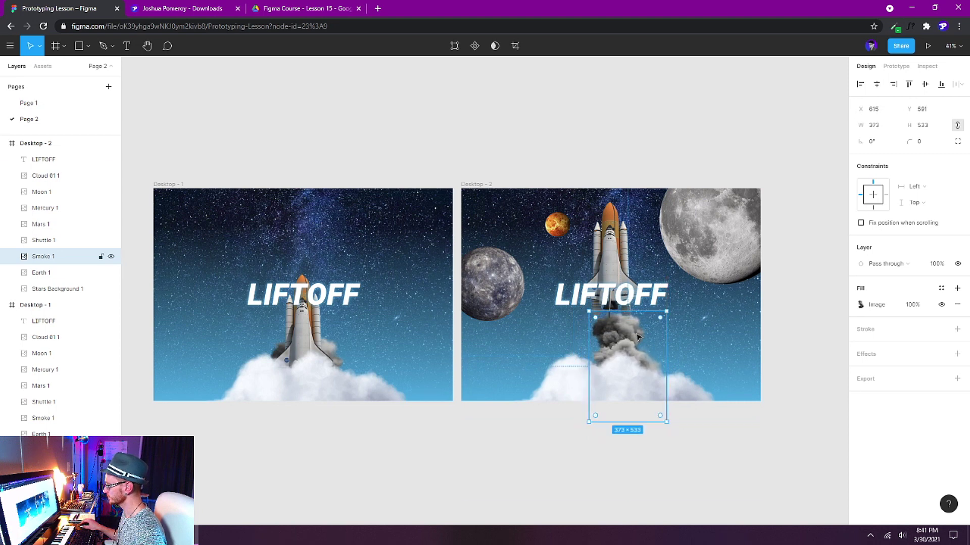
left_click_drag(640, 337, 631, 322)
Lower Cloud 01 1 out of the frame to reveal the Earth.
left_click(682, 388)
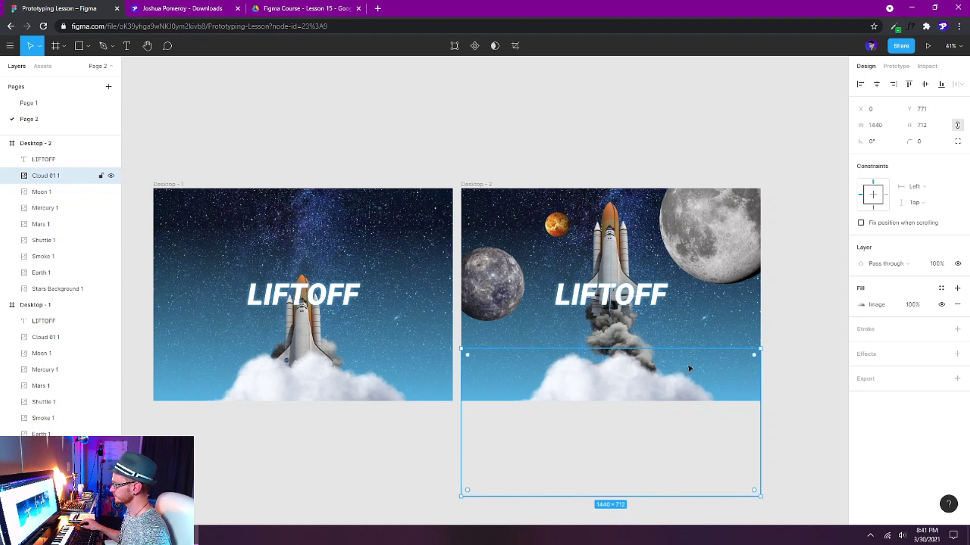
left_click_drag(691, 365, 691, 374)
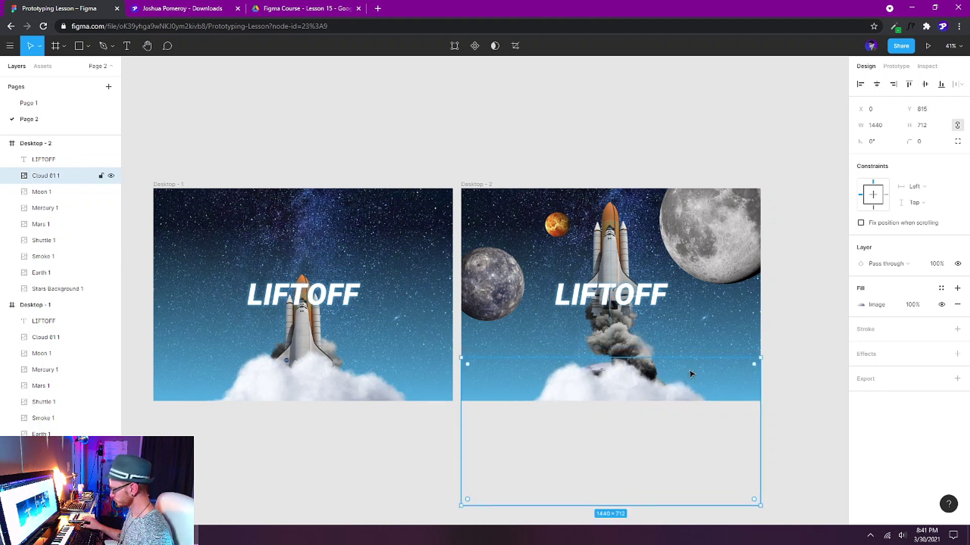
left_click_drag(691, 373, 691, 418)
left_click(582, 390)
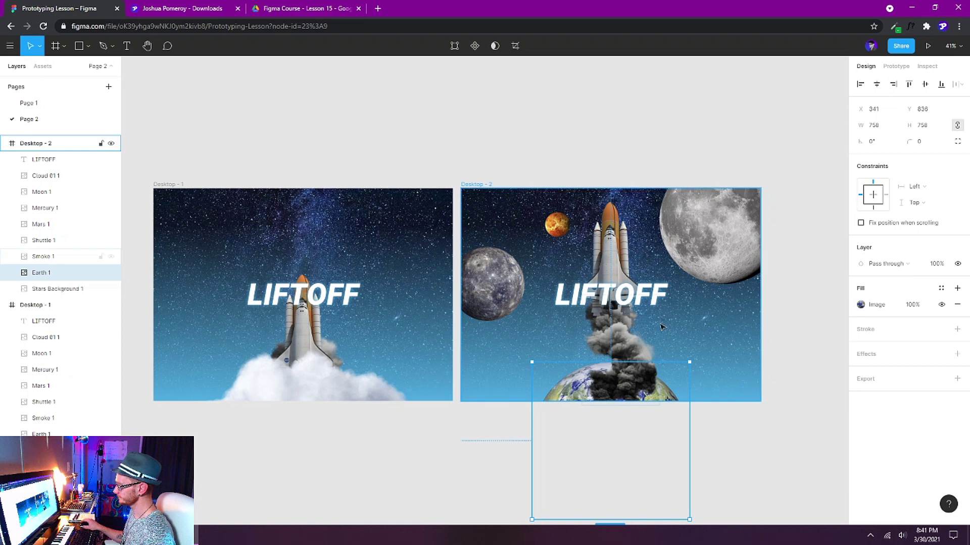
Scale Earth 1 proportionally to about 1021×1021, leaving a thin arc at the bottom.
scroll(640, 413, "down", 2)
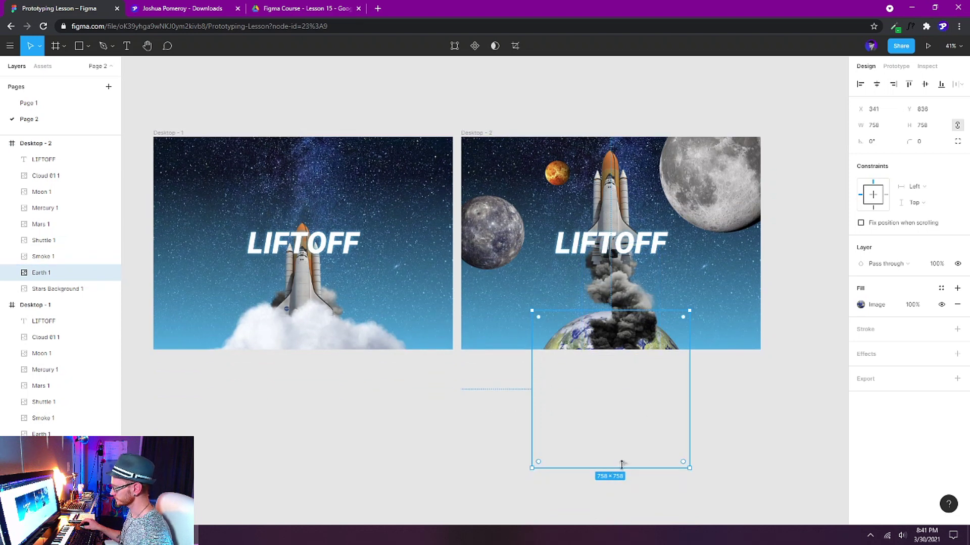
scroll(621, 464, "down", 1)
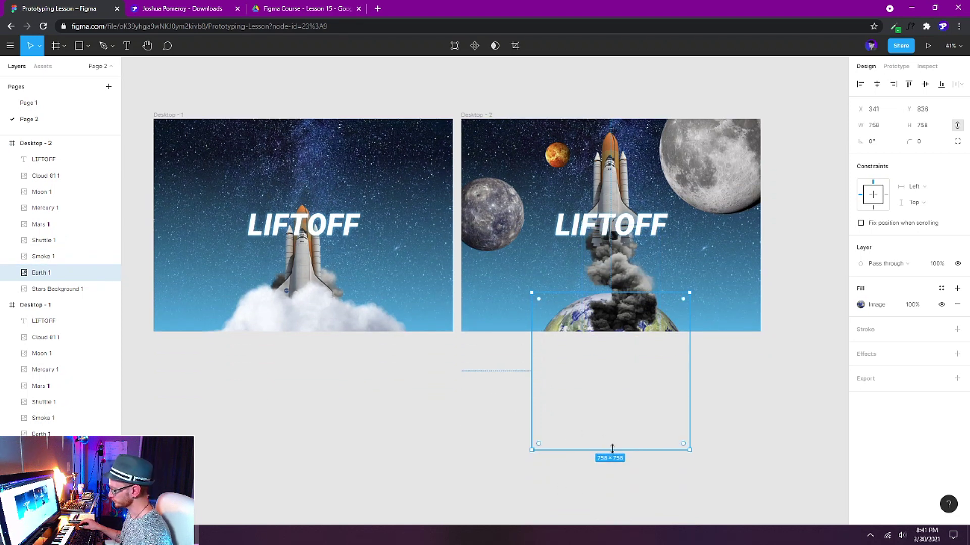
left_click_drag(612, 448, 632, 419)
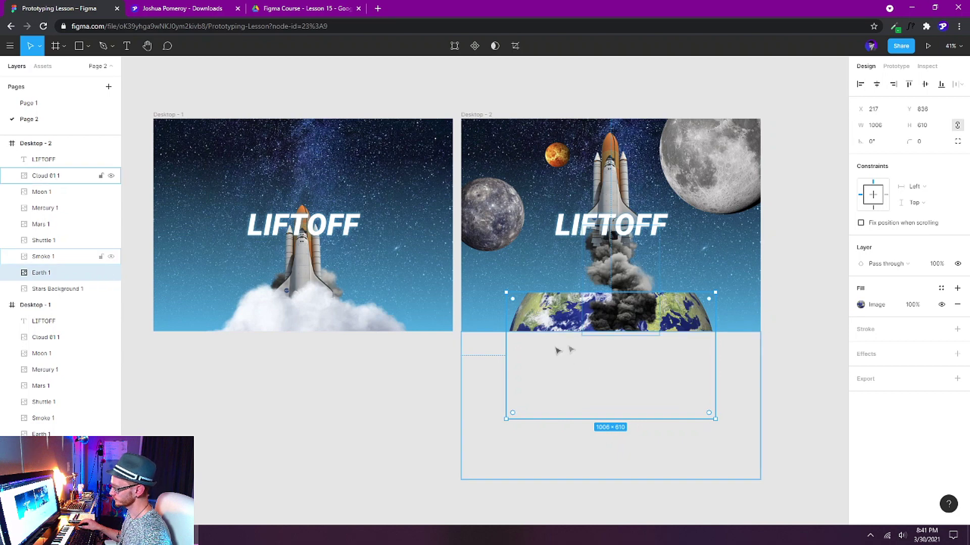
key("ctrl+z")
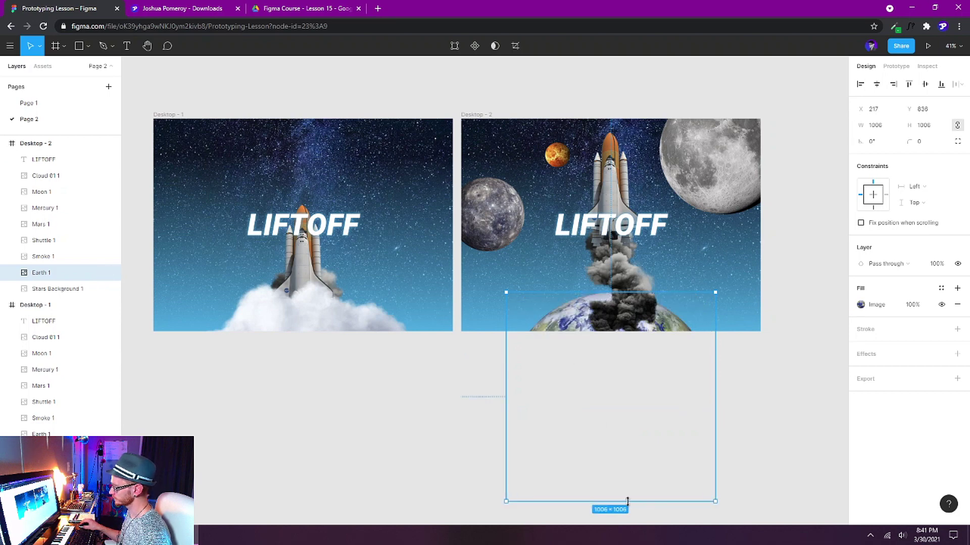
left_click_drag(623, 502, 634, 430)
scroll(645, 431, "up", 2)
left_click_drag(676, 253, 672, 268)
scroll(750, 395, "up", 1)
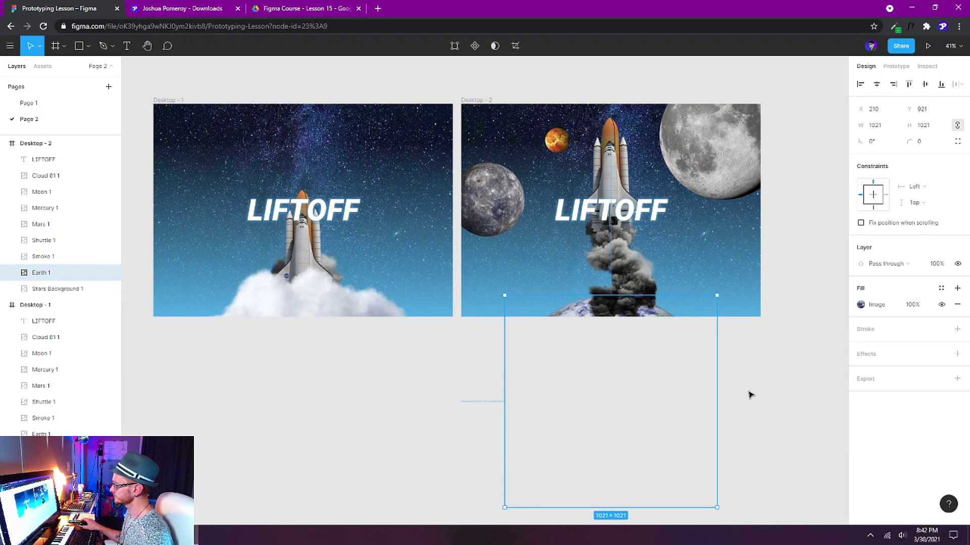
left_click(651, 210)
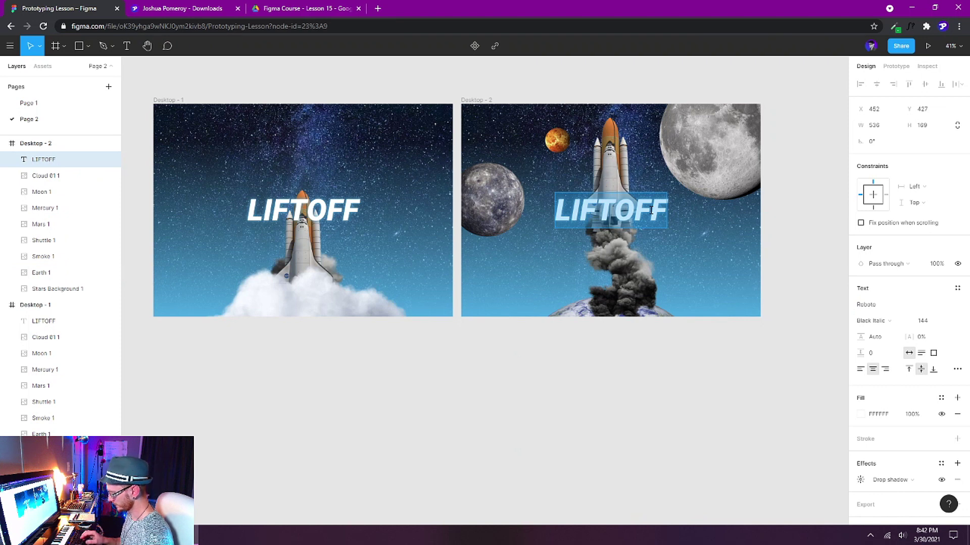
Retype the Desktop - 2 heading as 'ANIMATION' and deselect it.
type("ANIMATION")
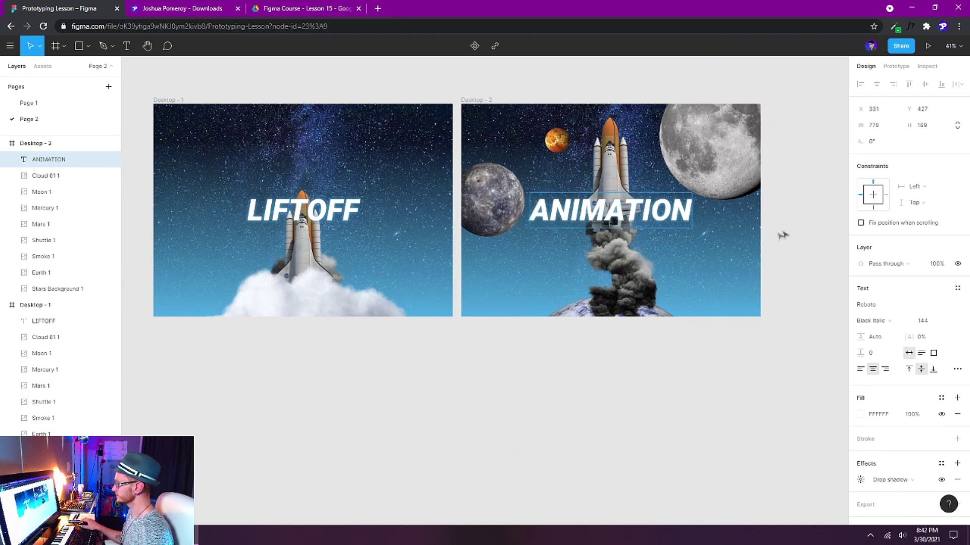
key("Escape")
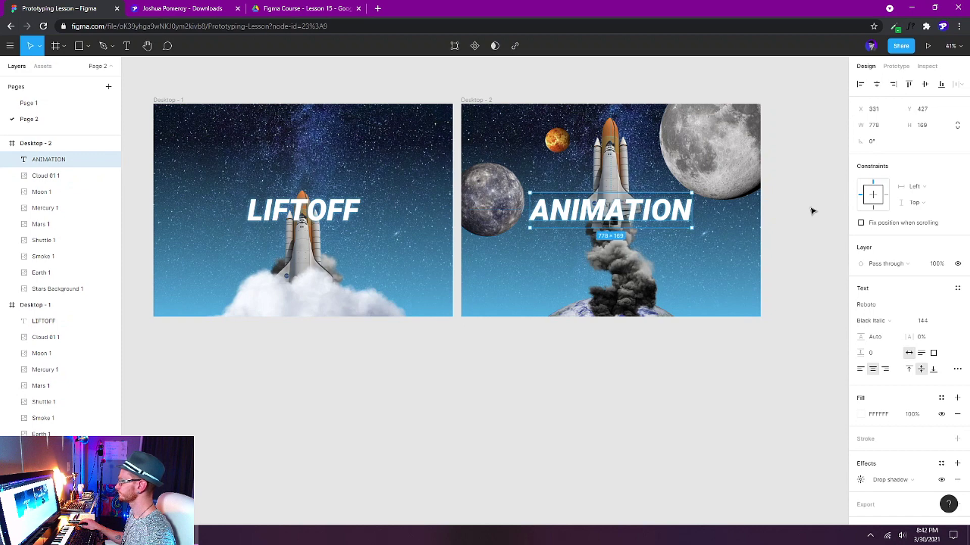
scroll(811, 211, "up", 1)
left_click(804, 229)
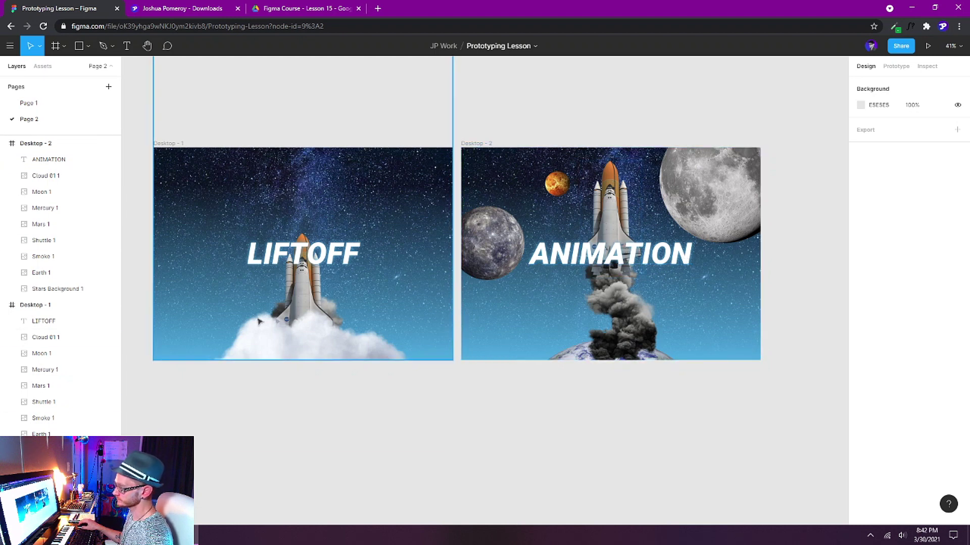
In Prototype mode, connect the LIFTOFF text to the Desktop - 2 frame.
left_click(903, 72)
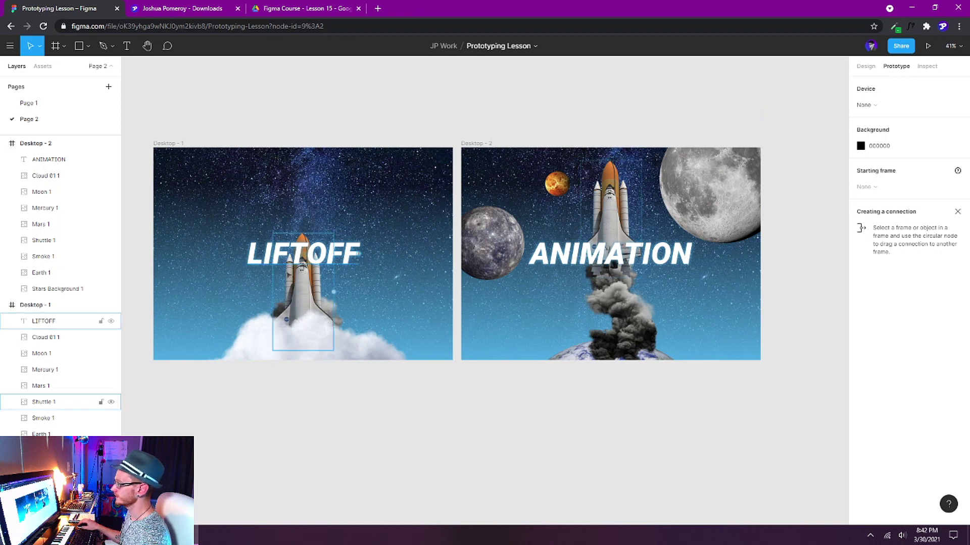
left_click(300, 261)
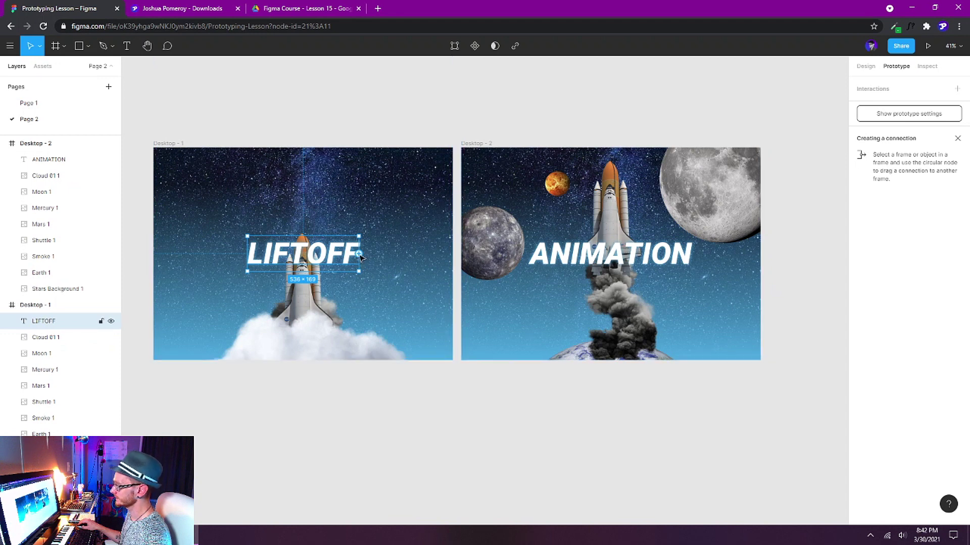
left_click_drag(360, 258, 495, 190)
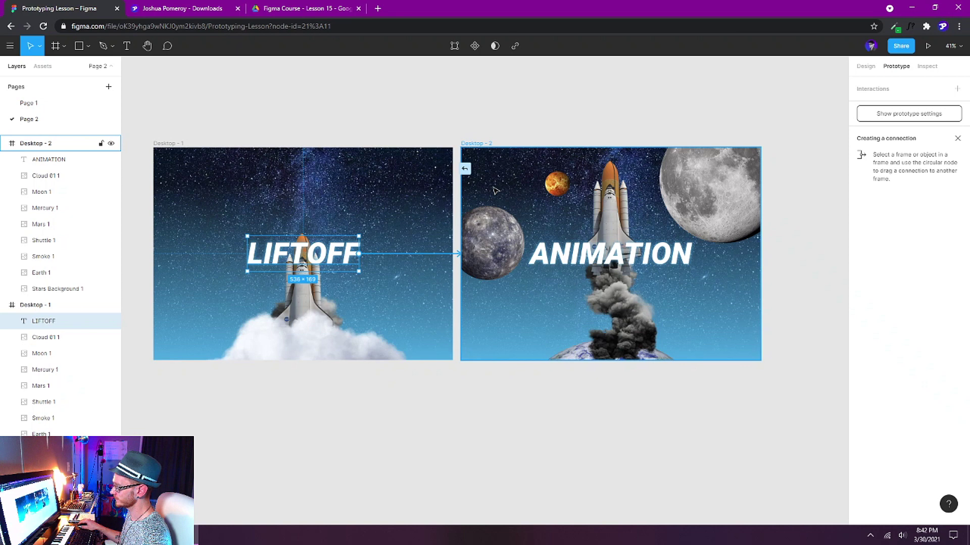
left_click_drag(495, 190, 495, 191)
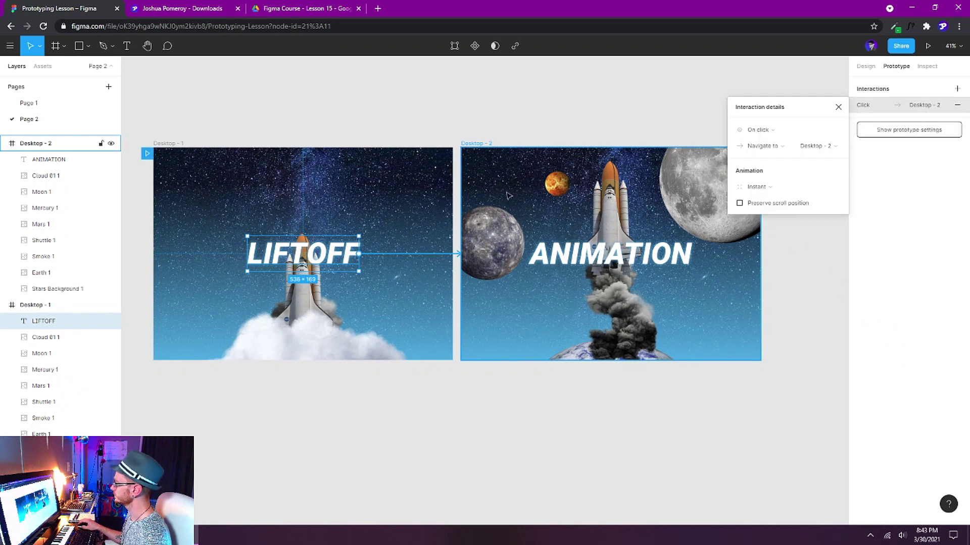
Make the LIFTOFF link trigger on Mouse enter with Smart animate.
left_click(785, 132)
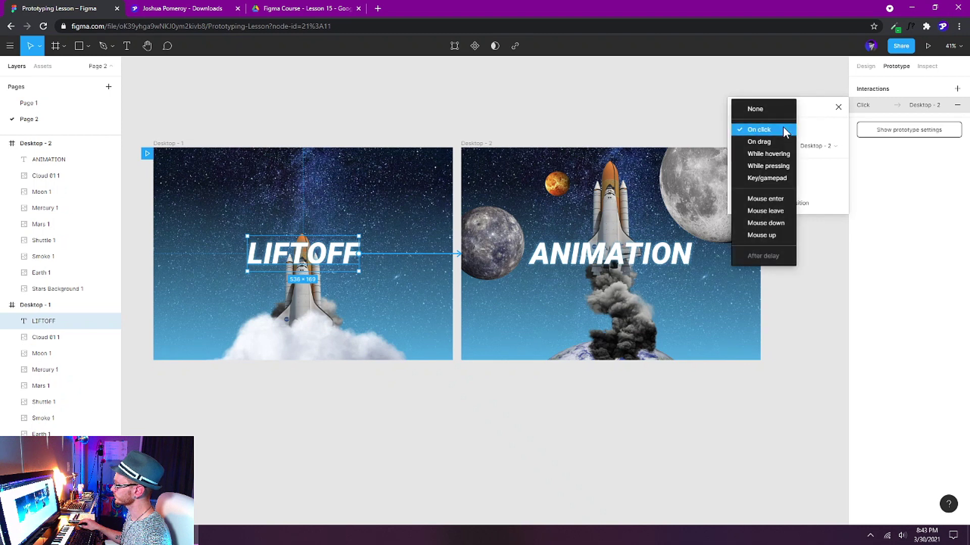
left_click(778, 201)
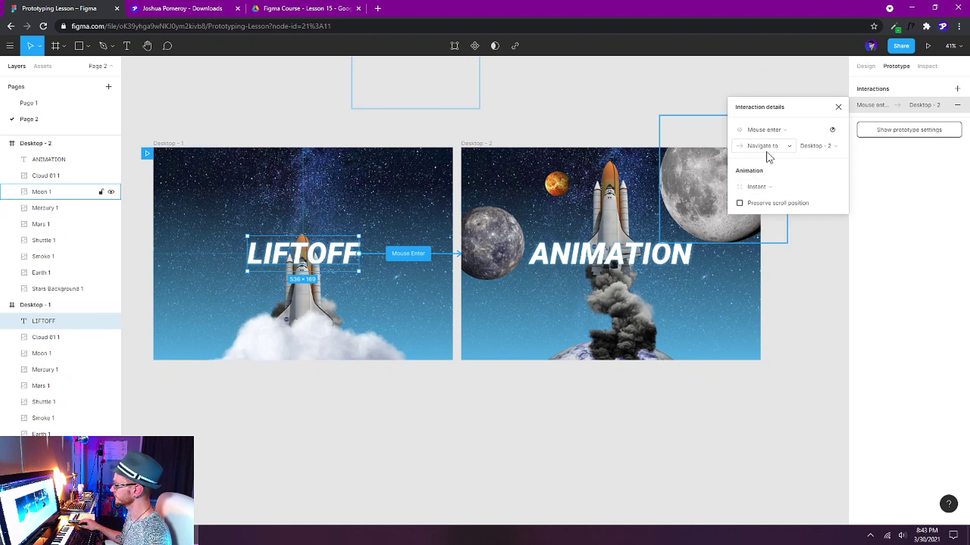
left_click(781, 192)
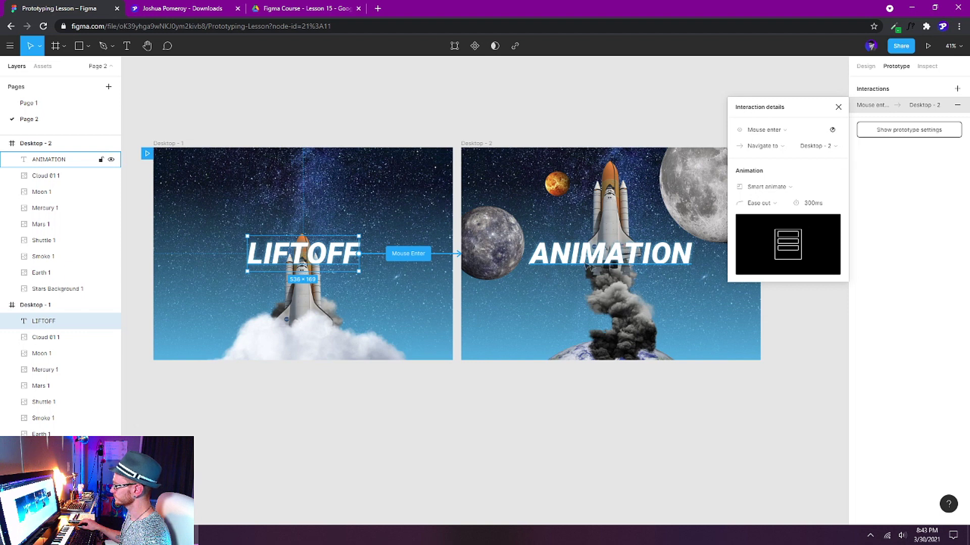
left_click(586, 266)
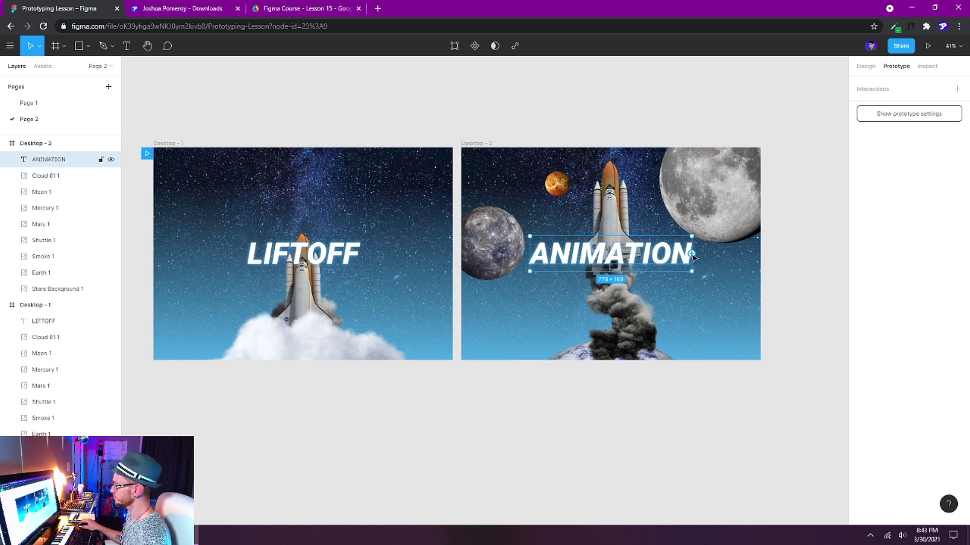
Link ANIMATION back to Desktop - 1 on Mouse leave, Smart animate, ease out, 300ms.
left_click_drag(692, 254, 195, 160)
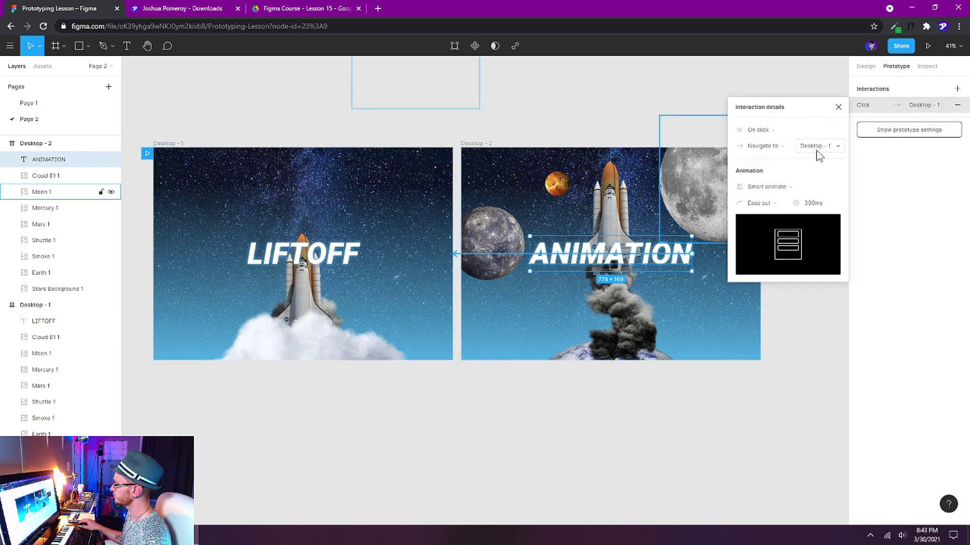
left_click(773, 130)
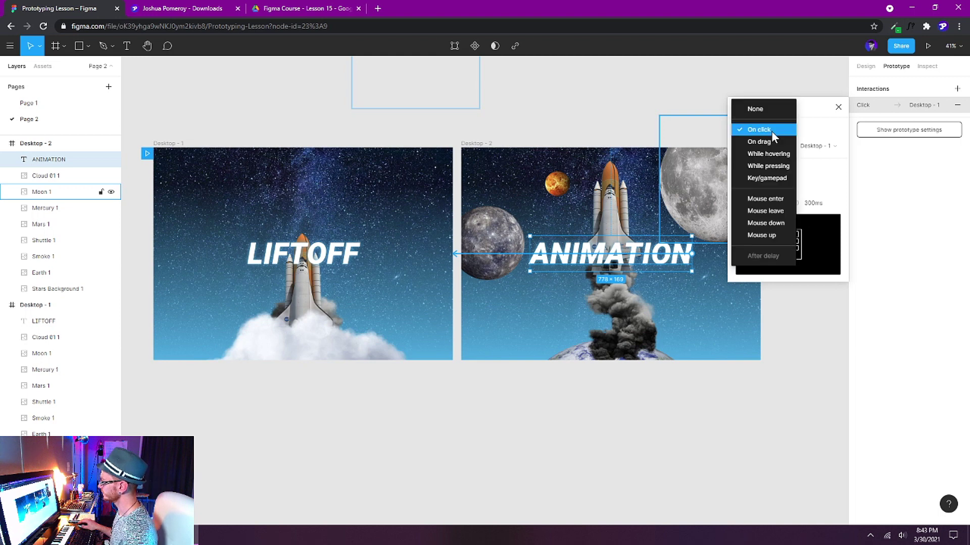
left_click(781, 211)
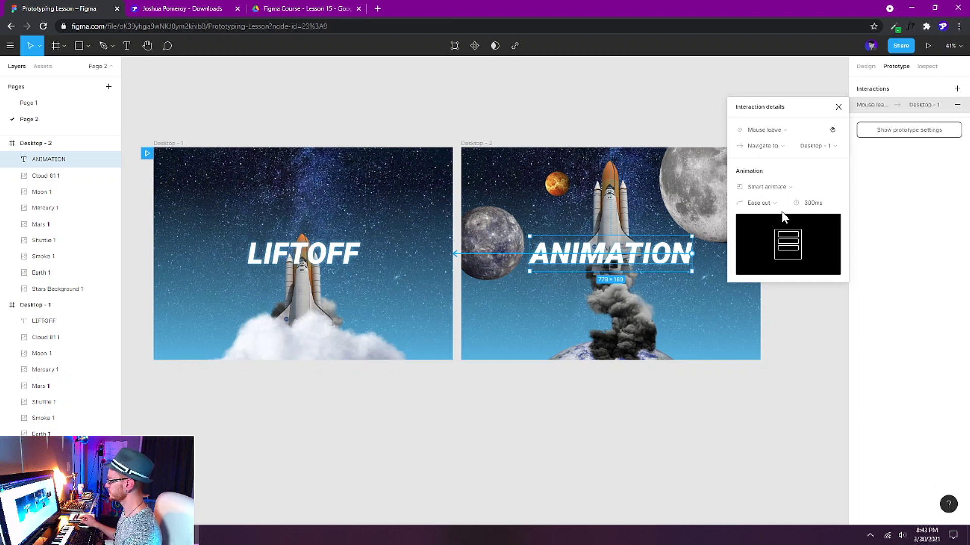
left_click(832, 157)
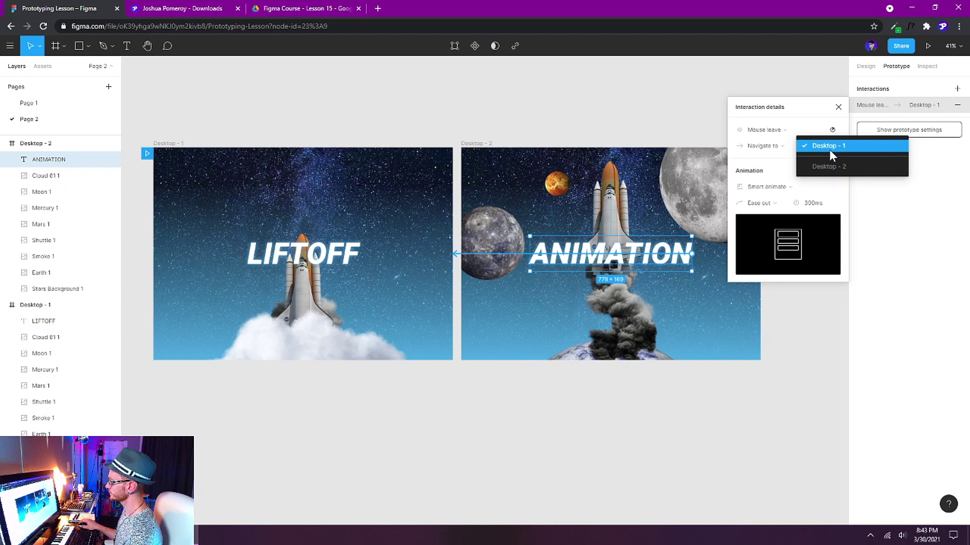
left_click(830, 150)
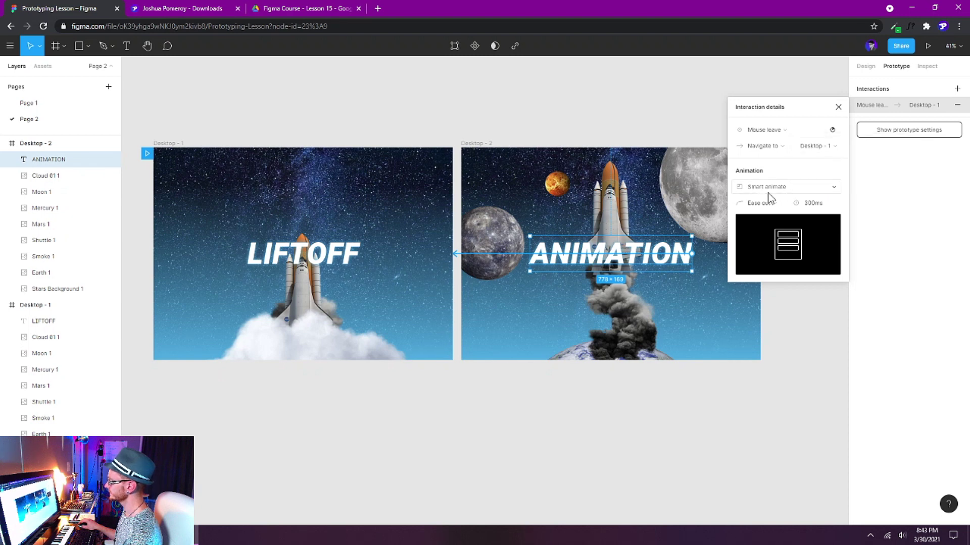
left_click(790, 193)
left_click(790, 191)
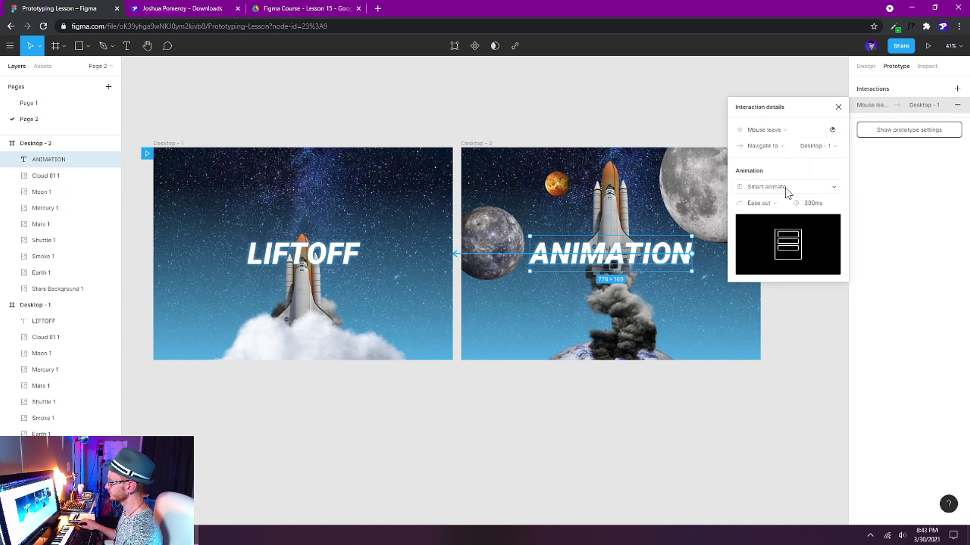
left_click(840, 110)
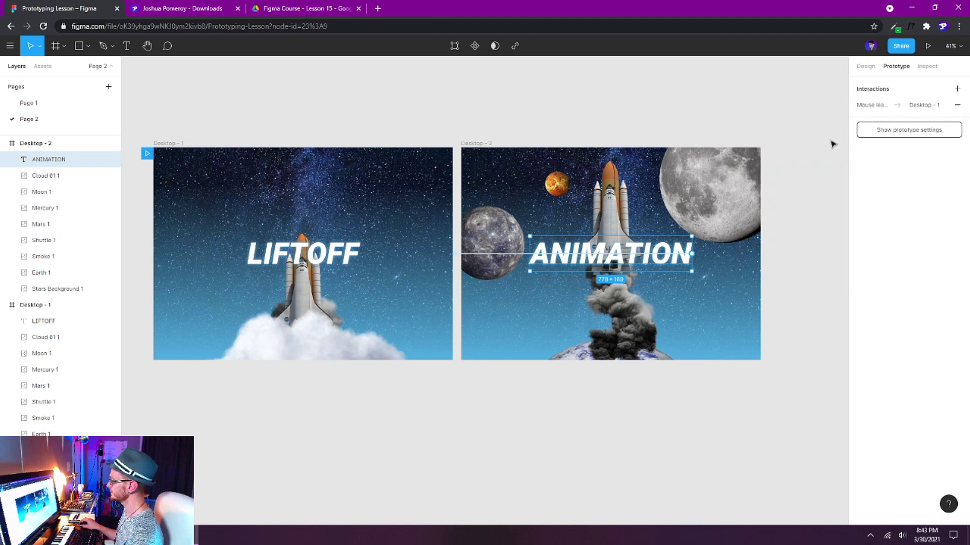
Present the prototype, hover LIFTOFF to play the smart-animated transition, then return to the editor.
left_click(928, 47)
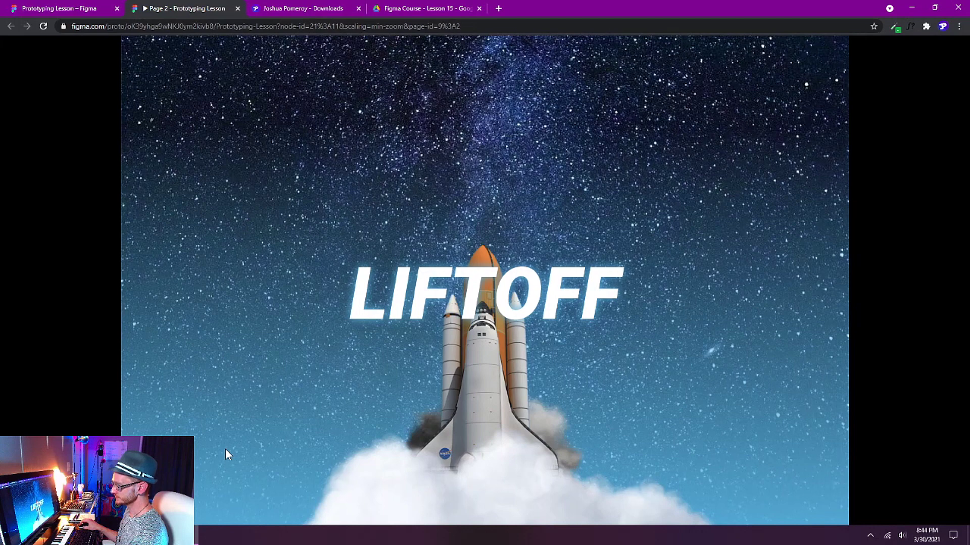
mouse_move(176, 246)
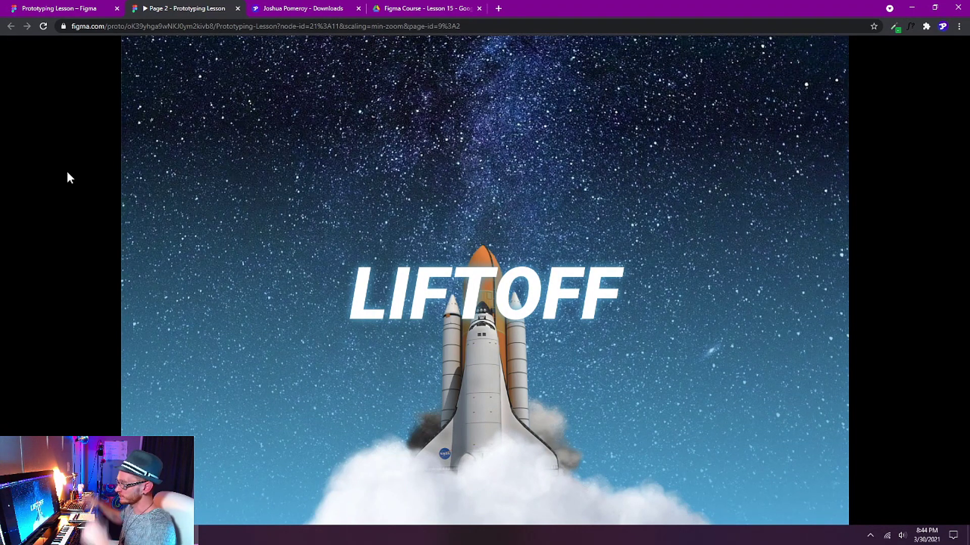
left_click(77, 13)
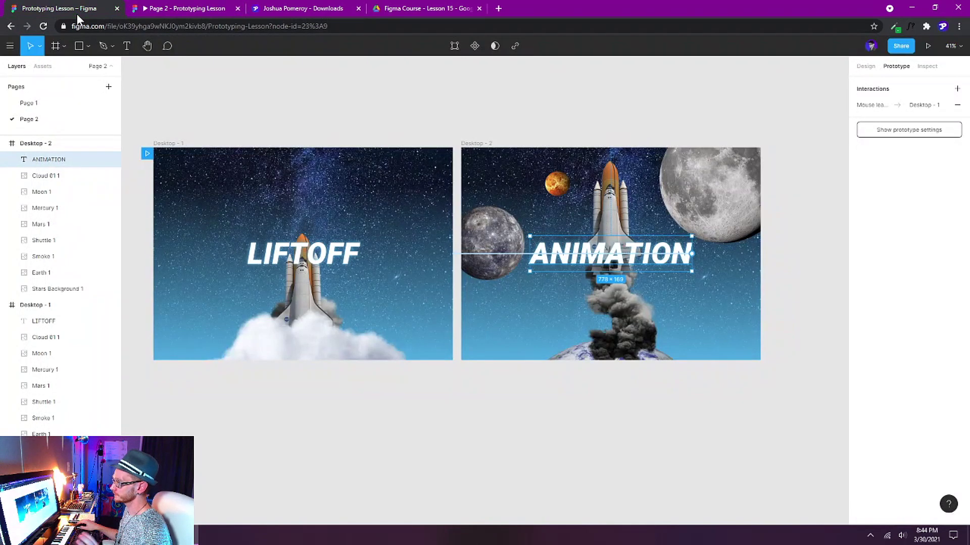
Move Stars Background 1 down to about Y -154 so it fills Desktop - 2.
left_click(513, 169)
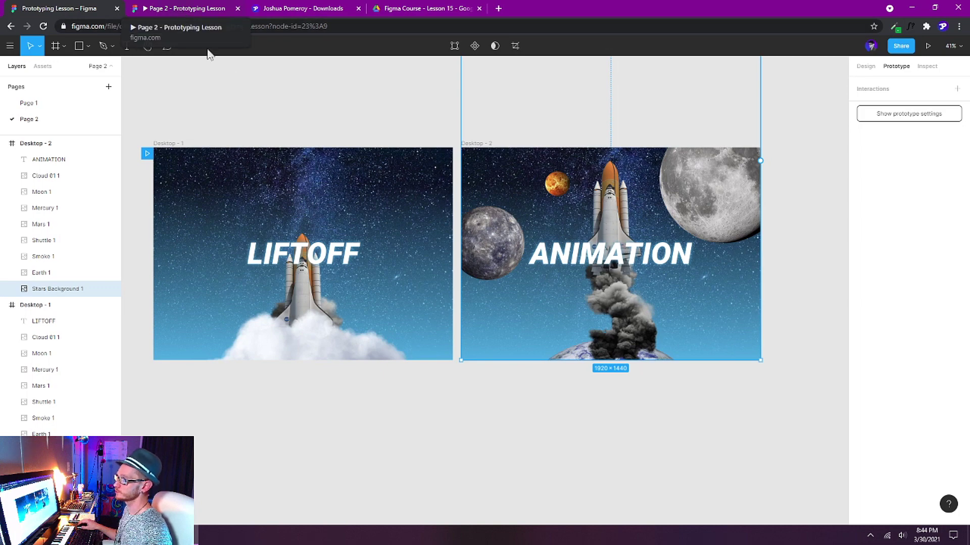
left_click_drag(662, 199, 579, 293)
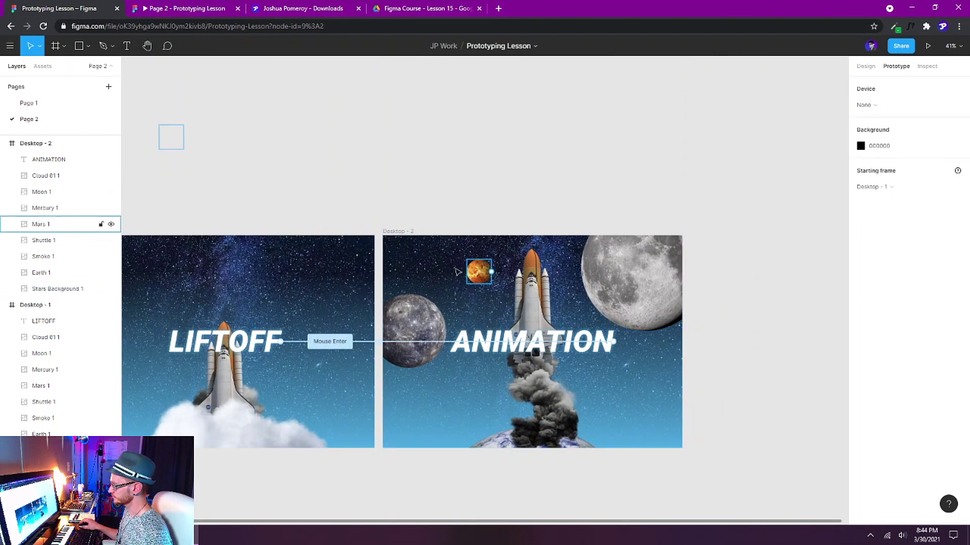
left_click(432, 267)
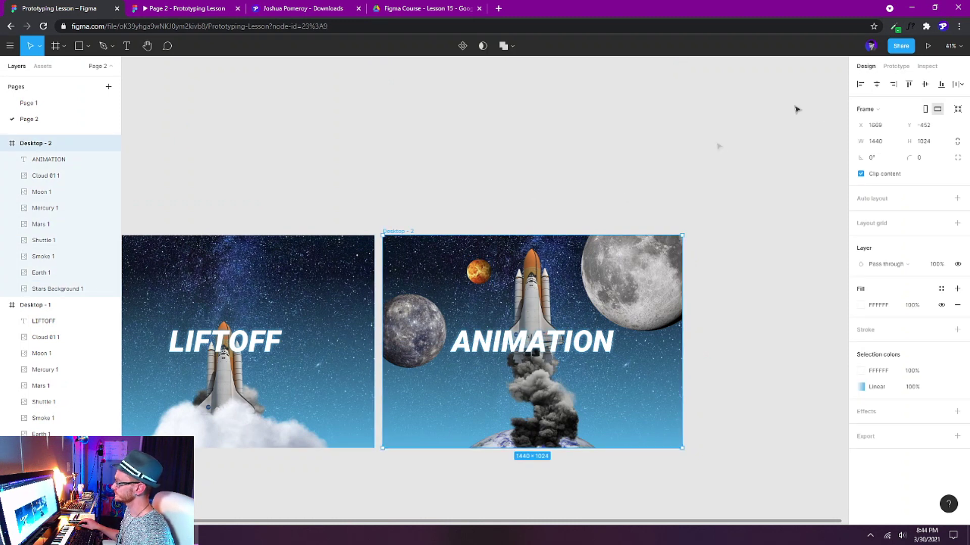
left_click(424, 280)
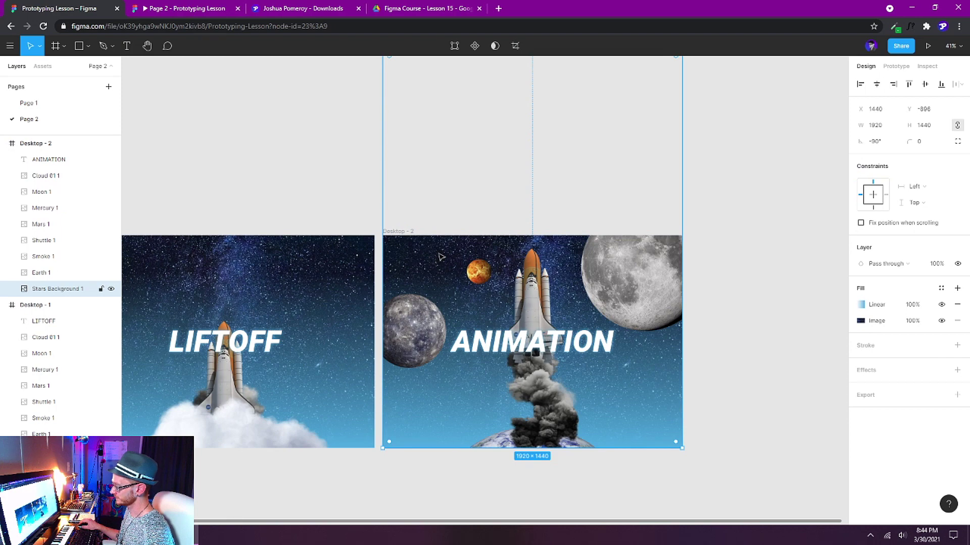
left_click_drag(441, 256, 451, 406)
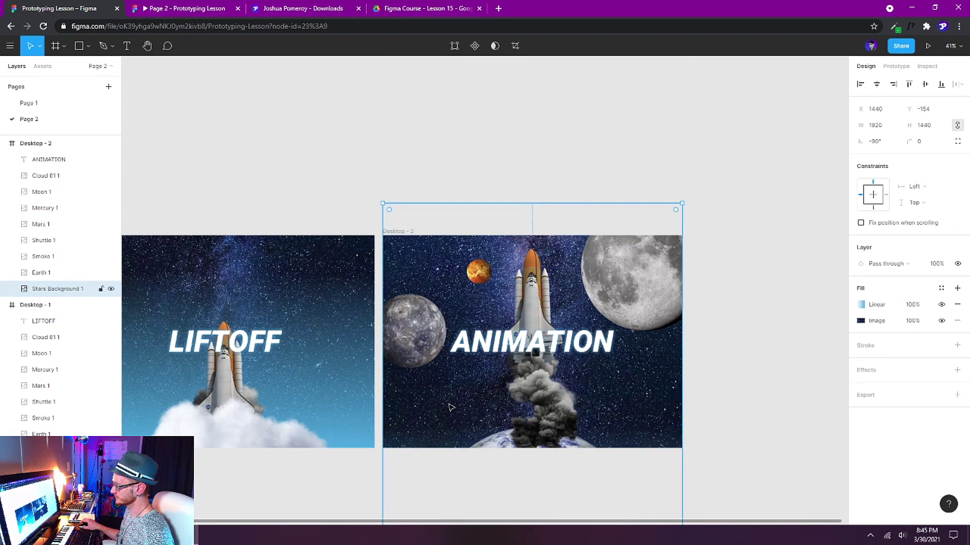
left_click_drag(448, 291, 444, 285)
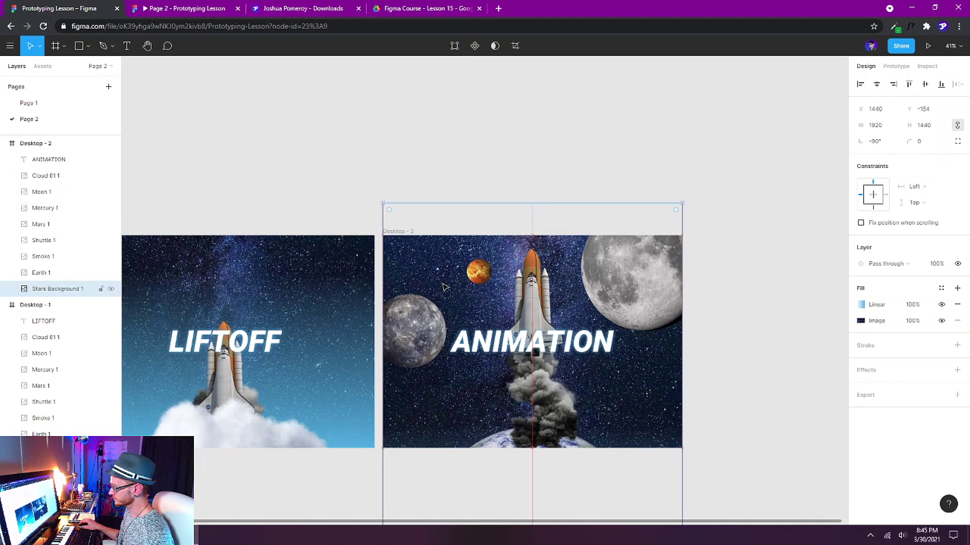
left_click(804, 151)
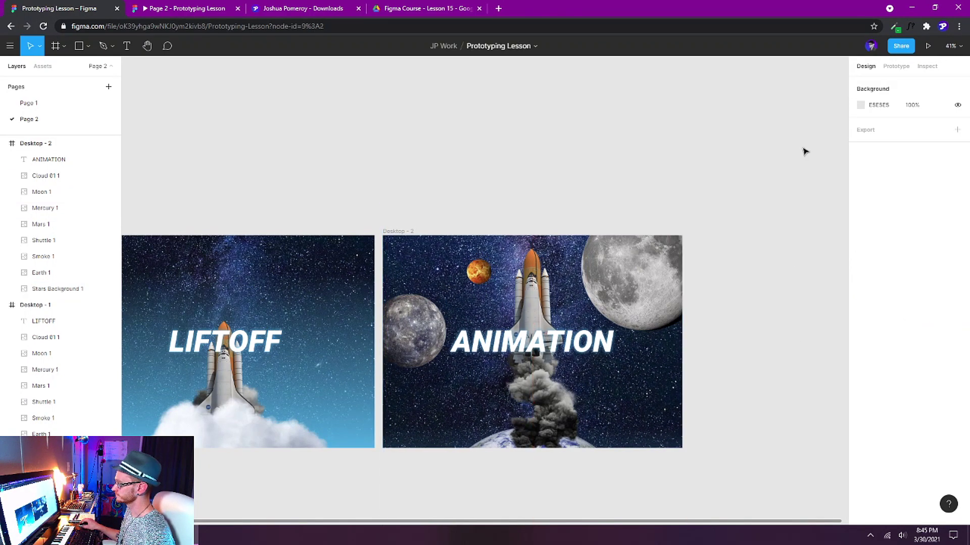
left_click(177, 10)
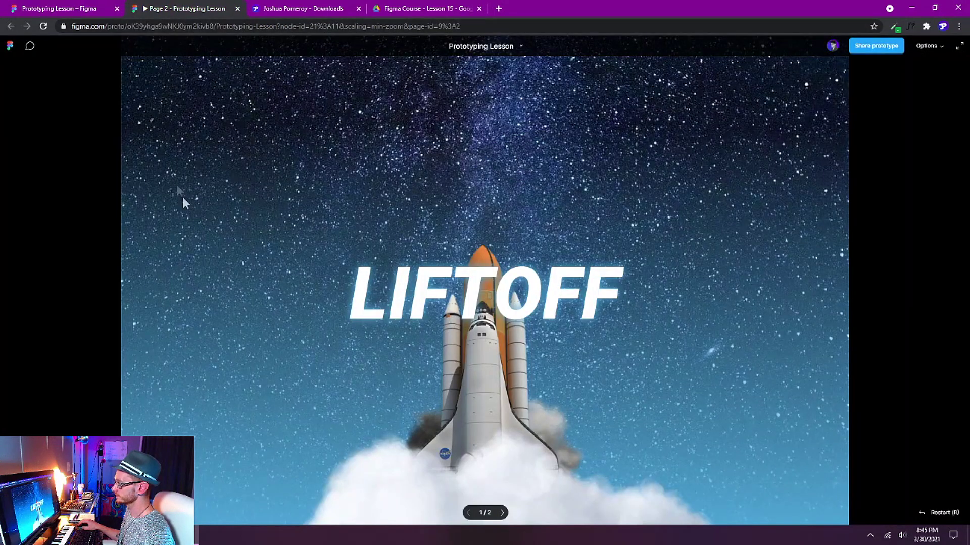
left_click(594, 387)
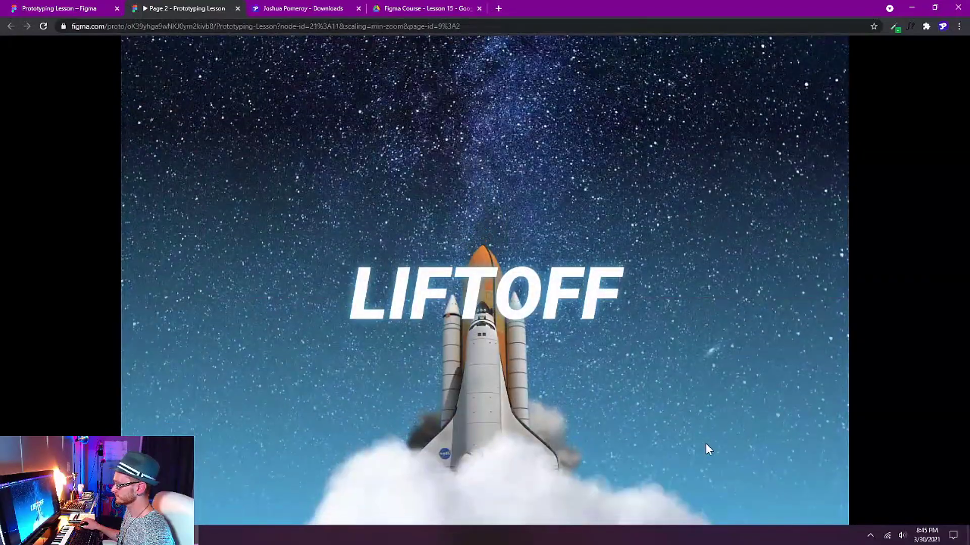
left_click(706, 445)
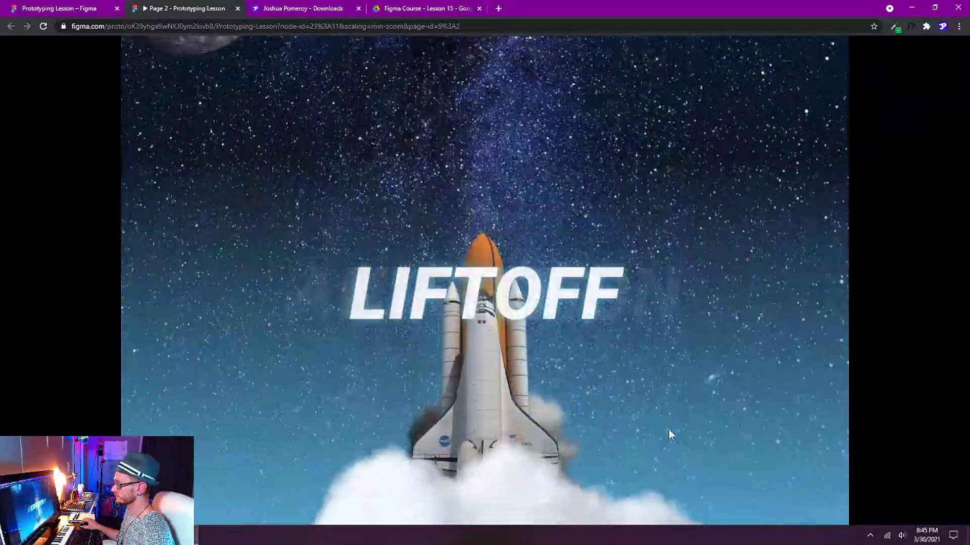
left_click(667, 433)
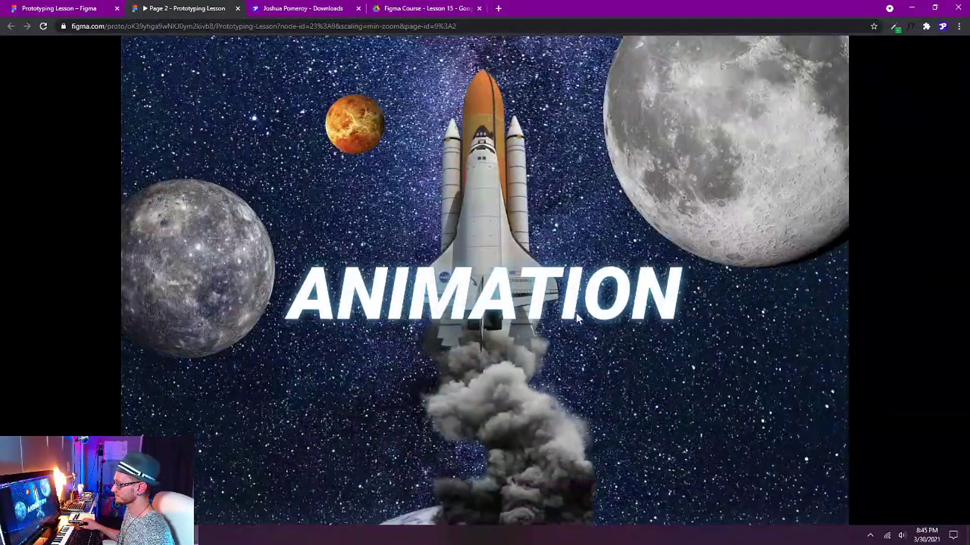
left_click(604, 346)
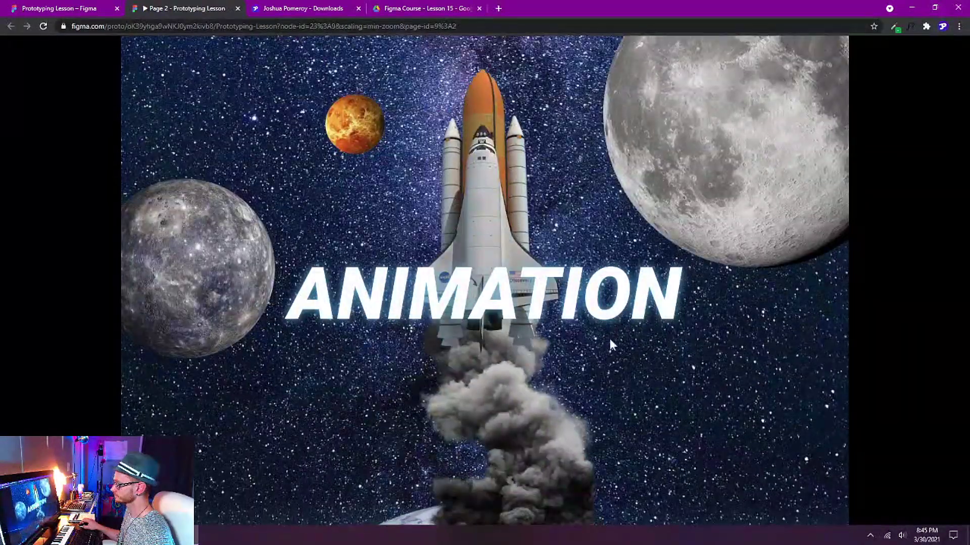
left_click(610, 343)
left_click(59, 8)
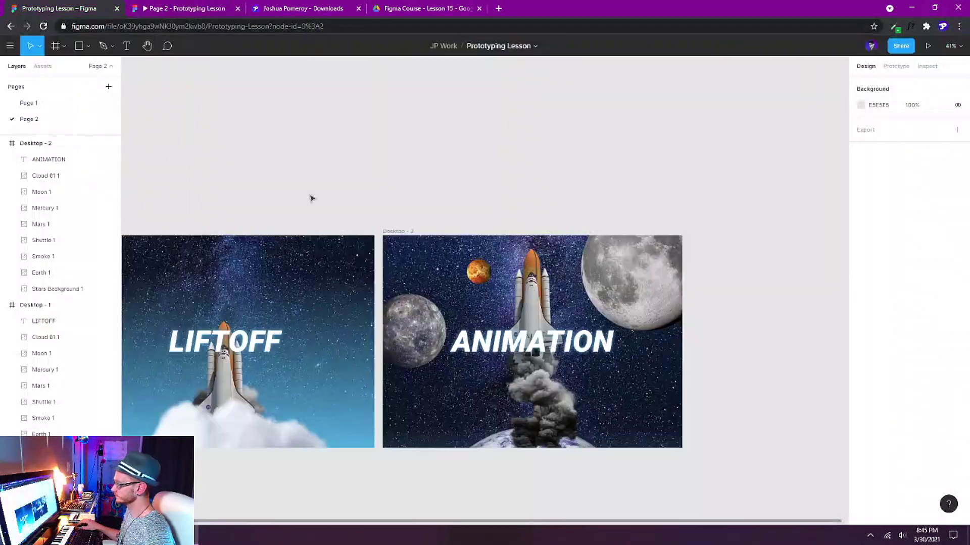
Turn off Clip content on the Desktop - 1 frame.
left_click(427, 344)
left_click(477, 273)
left_click(58, 305)
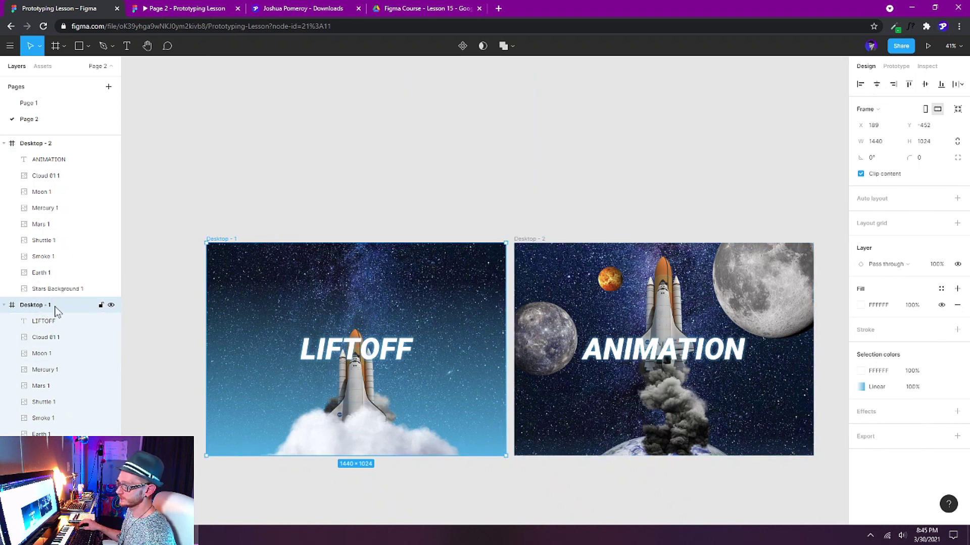
left_click(861, 174)
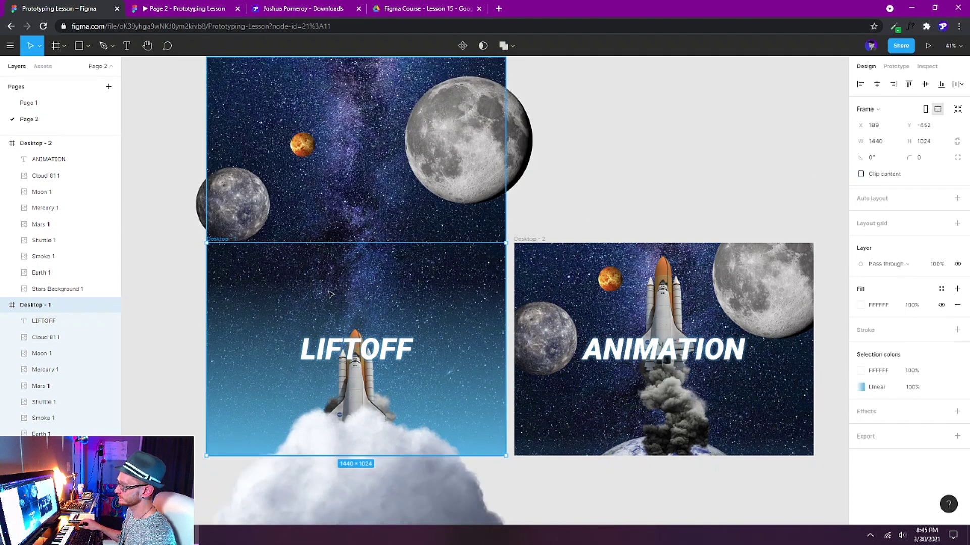
Drag Mars and Mercury higher above the LIFTOFF frame.
left_click_drag(377, 308, 428, 404)
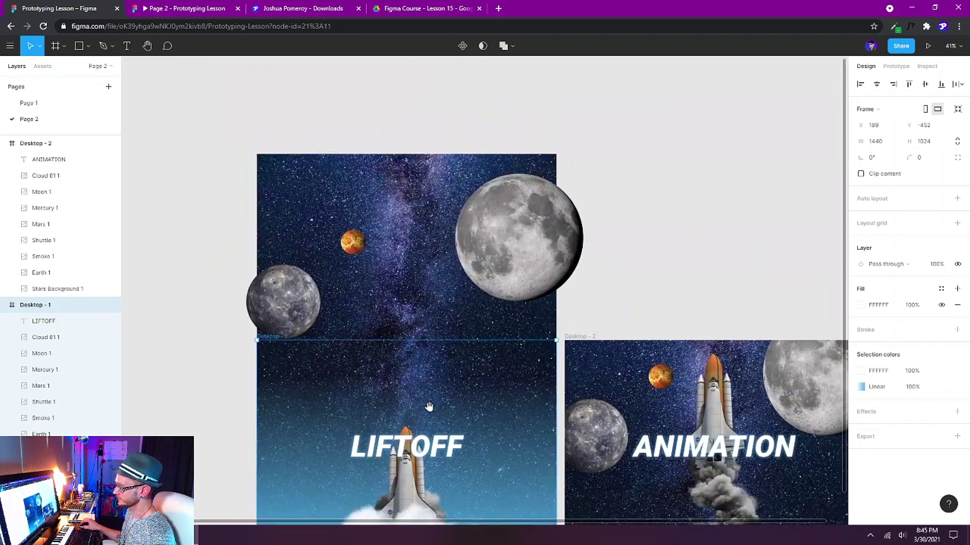
left_click(295, 281)
left_click(361, 237)
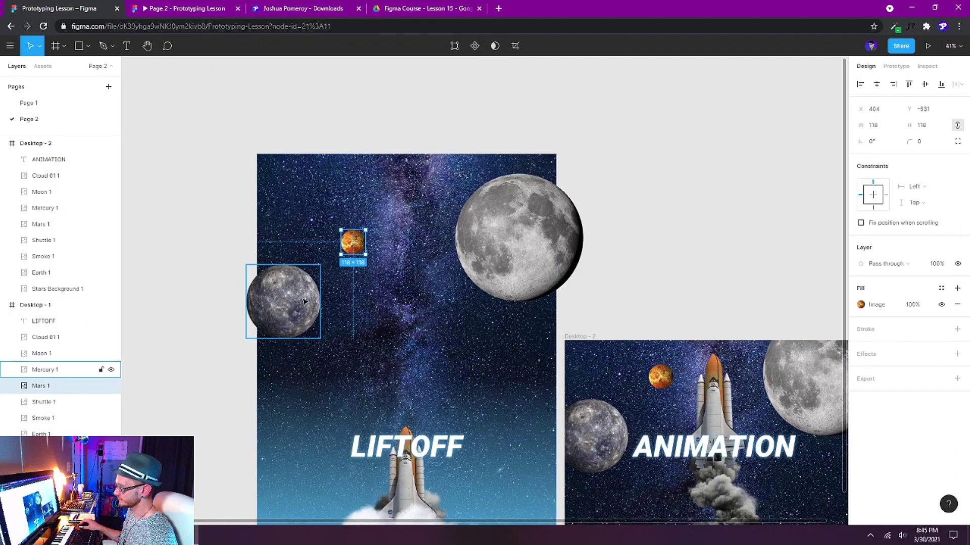
left_click(284, 307)
scroll(284, 306, "down", 1)
left_click_drag(360, 214, 361, 164)
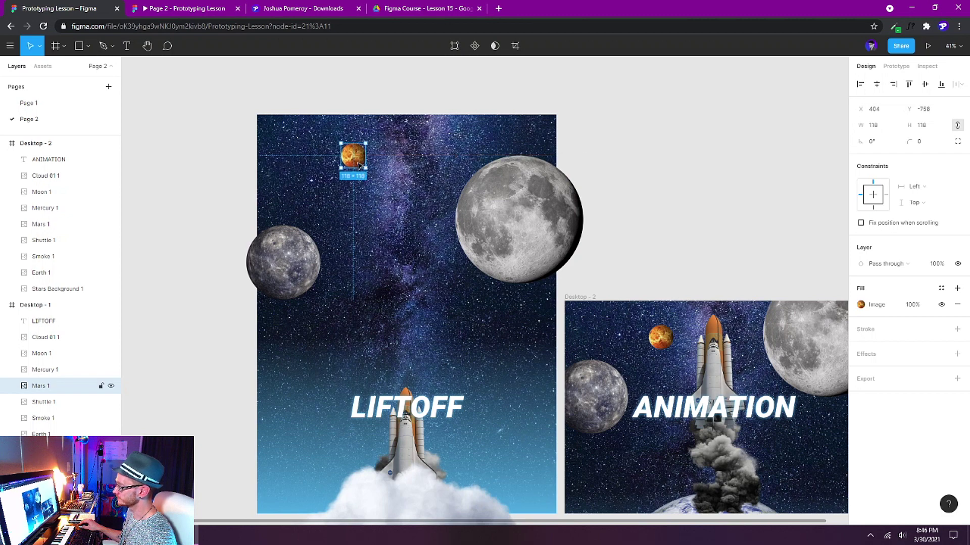
left_click(307, 267)
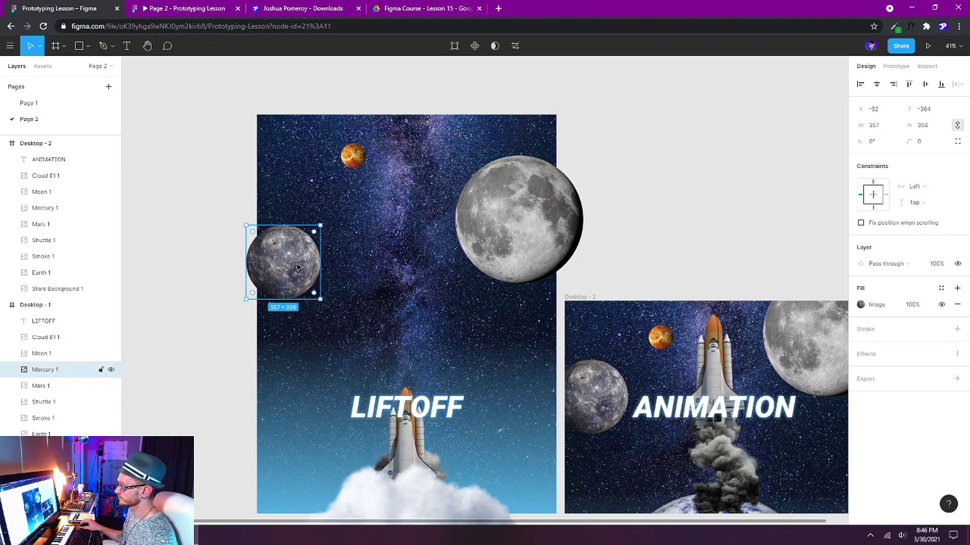
left_click_drag(298, 267, 299, 247)
left_click(194, 7)
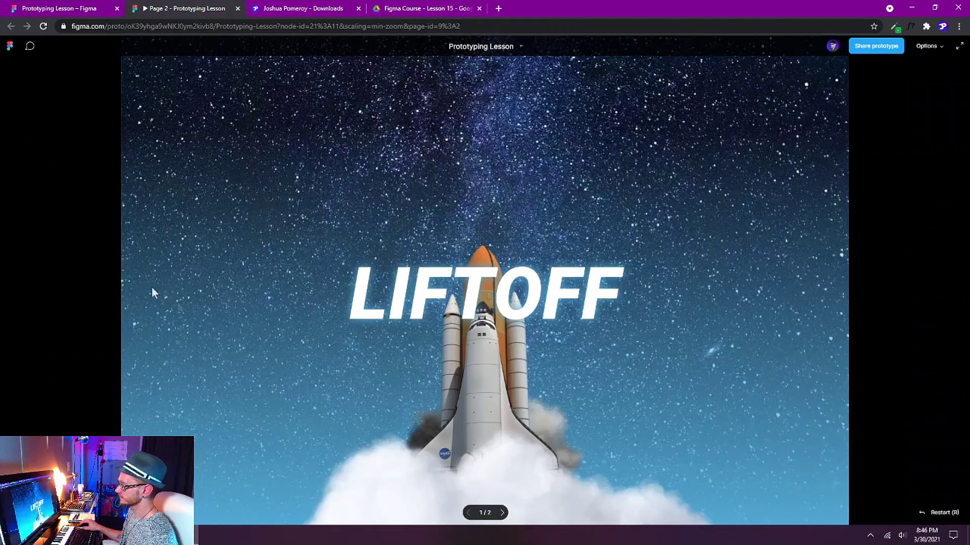